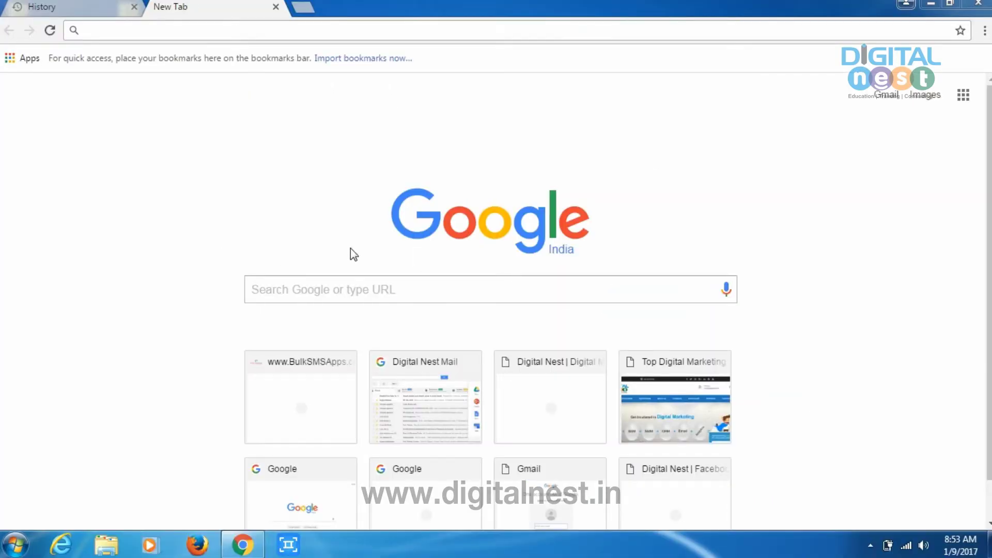
# Step: Search Google for 'url builder' and open the Campaign URL Builder — Google Analytics Demos & Tools result
pyautogui.click(358, 294)
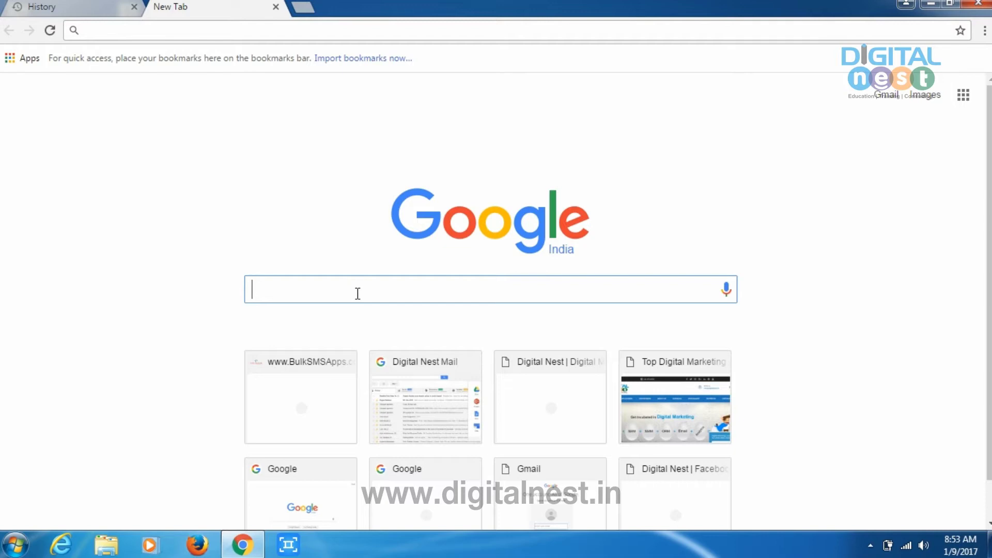
pyautogui.write('url builde')
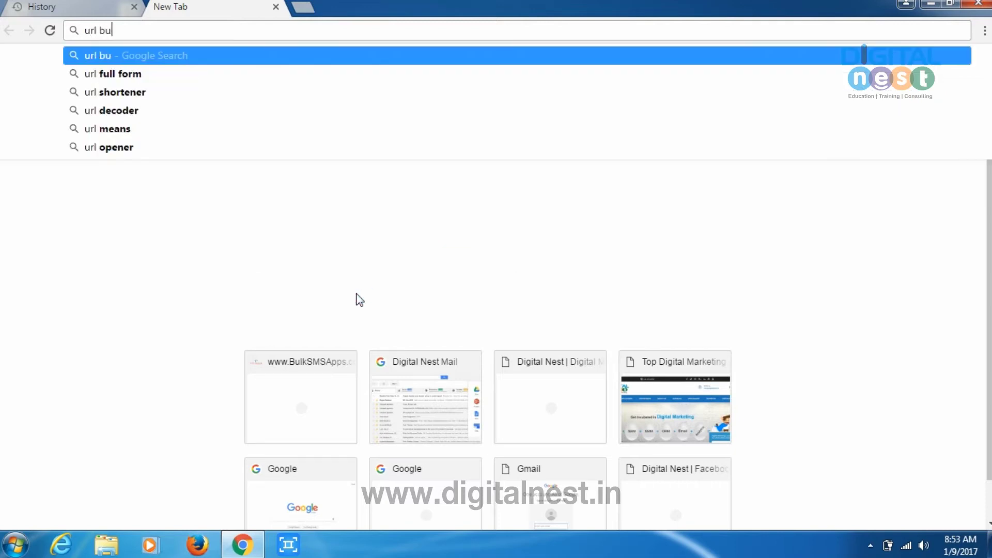
pyautogui.write('r')
pyautogui.press('Return')
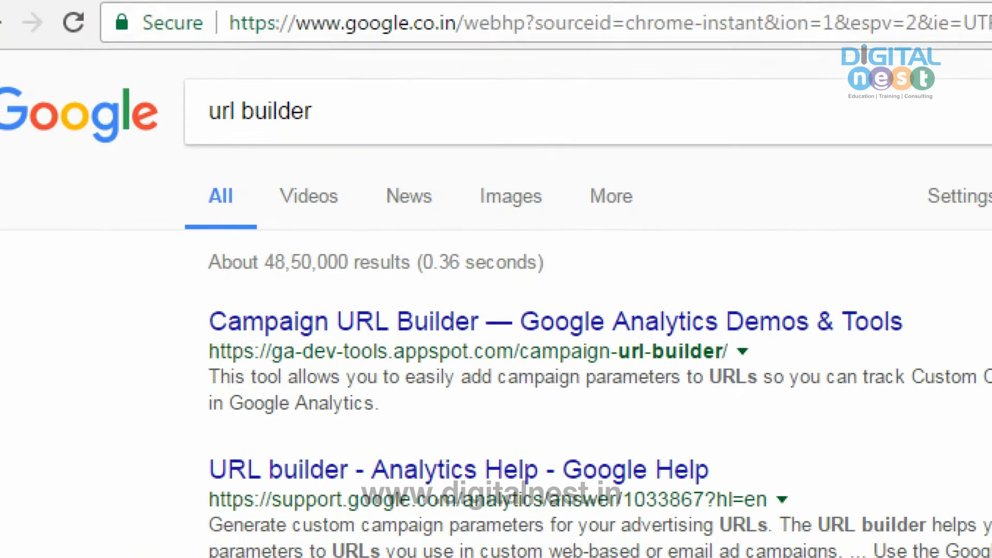
pyautogui.moveTo(52, 93); pyautogui.dragTo(124, 24)
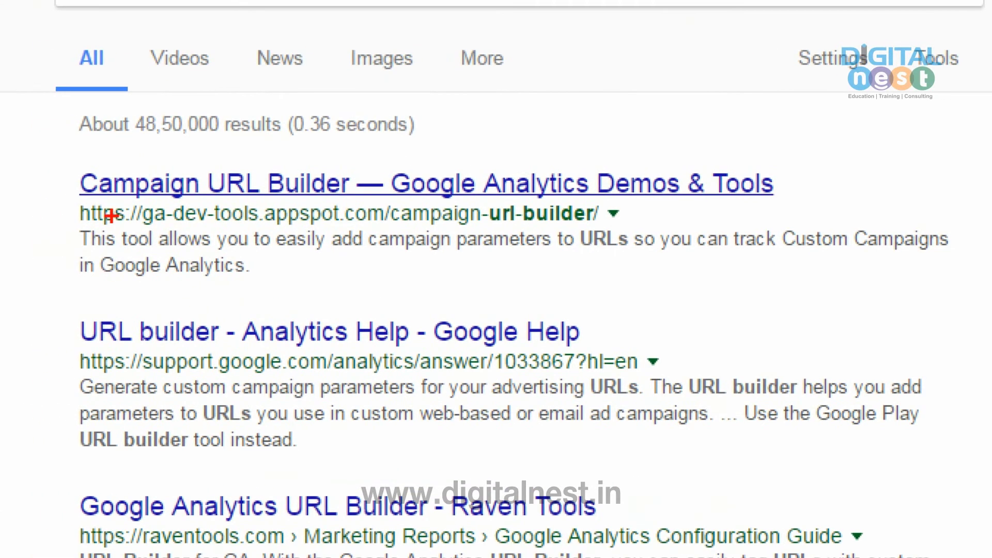
pyautogui.click(254, 187)
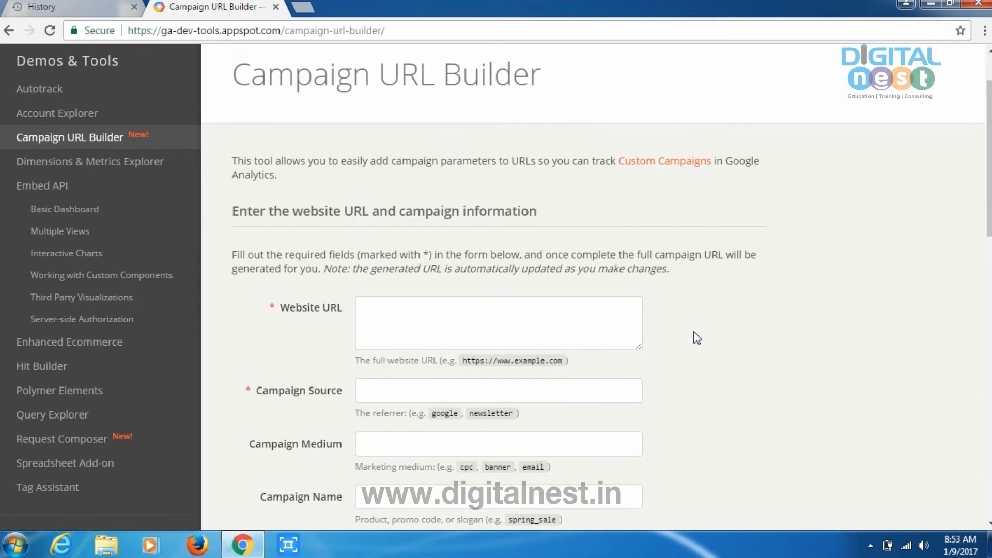
# Step: Open a new blank Chrome tab next to the unfilled Campaign URL Builder form
pyautogui.scroll(-3, 693, 335)
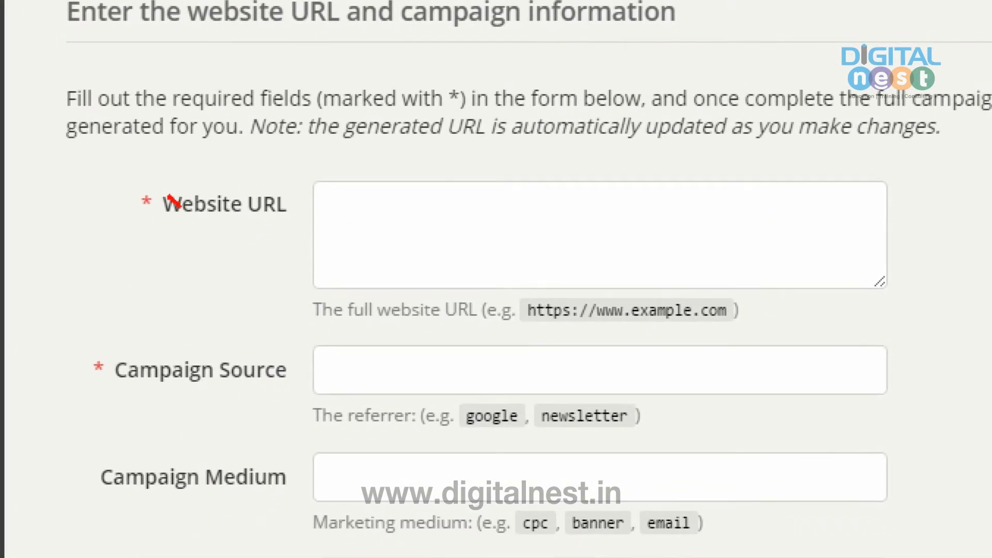
pyautogui.moveTo(174, 202); pyautogui.dragTo(295, 173)
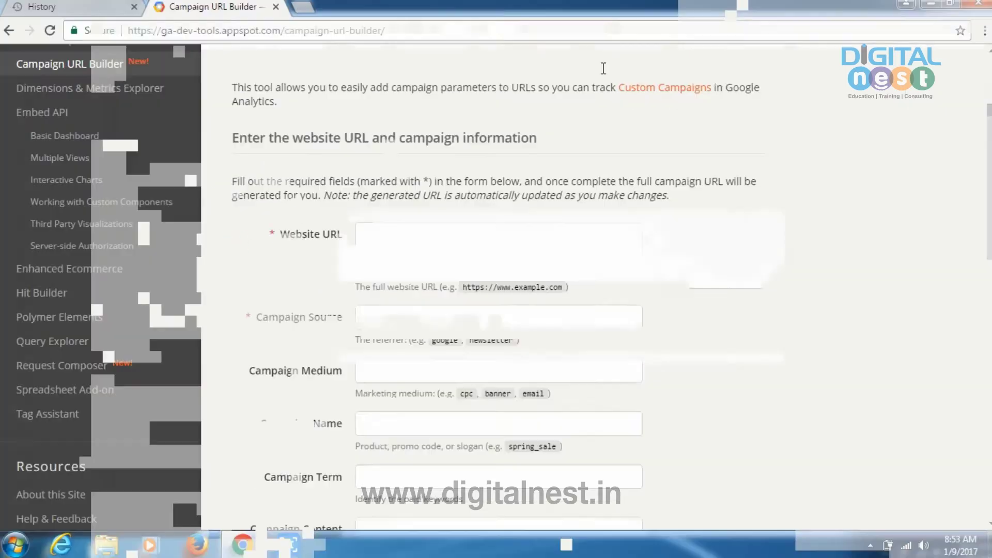
pyautogui.click(311, 6)
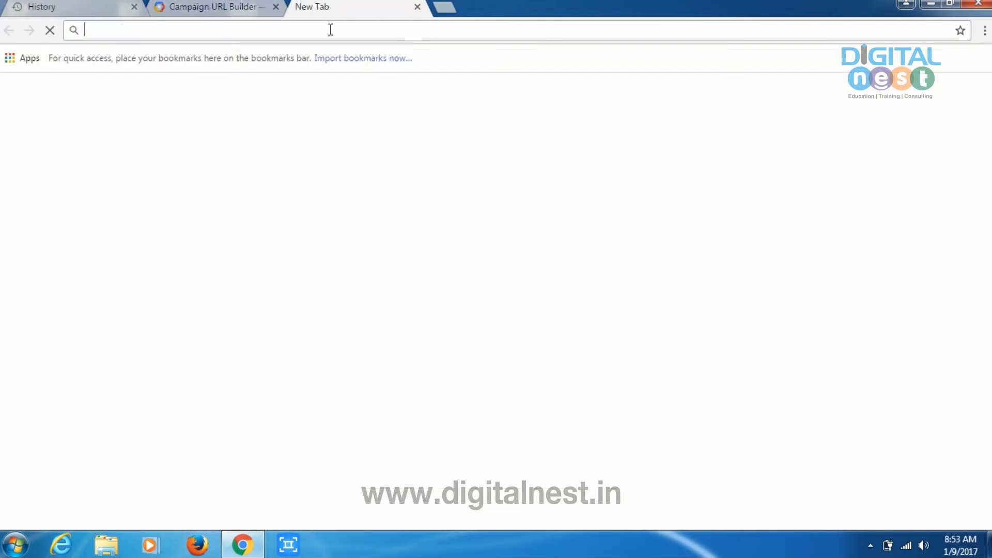
pyautogui.write('www.d')
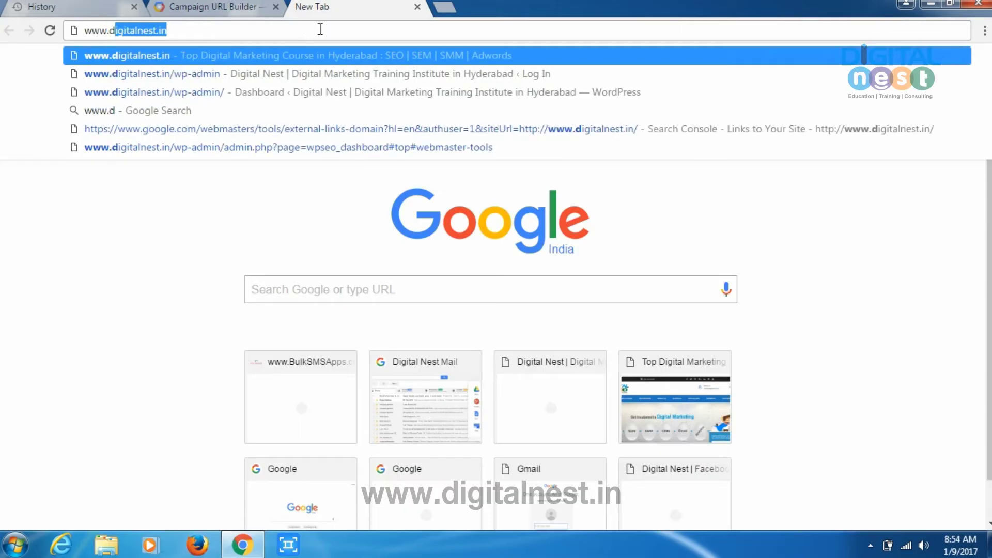
pyautogui.press('End')
pyautogui.press('Return')
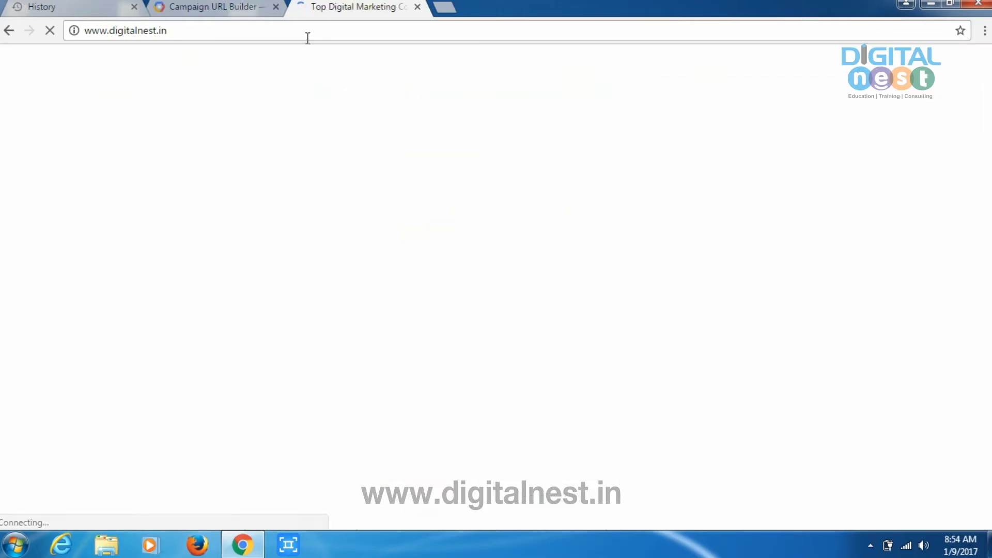
# Step: Cut the digitalnest.in address to the clipboard and go back to the Campaign URL Builder tab
pyautogui.click(155, 30)
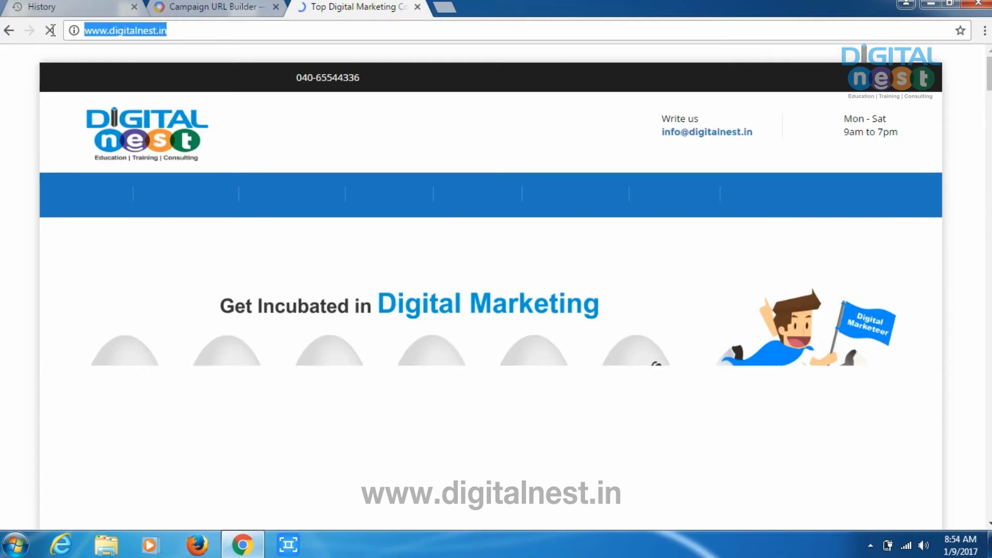
pyautogui.rightClick(155, 31)
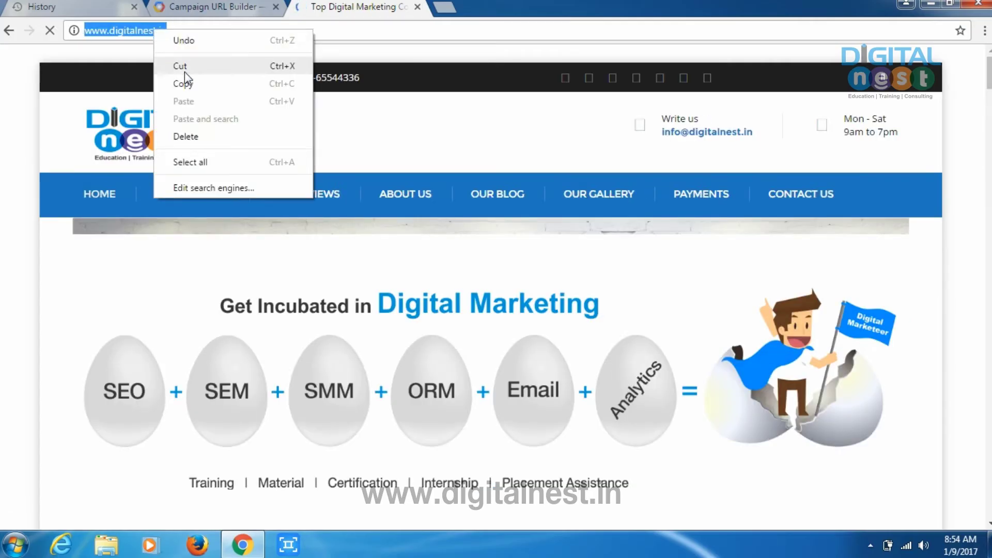
pyautogui.click(184, 66)
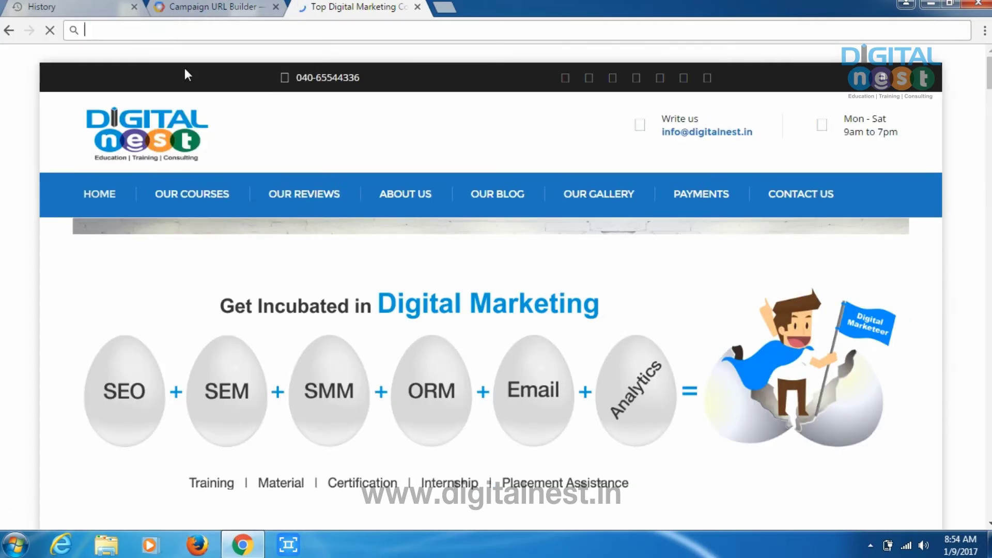
pyautogui.click(233, 7)
pyautogui.click(418, 252)
pyautogui.hotkey('ctrl', 'v')
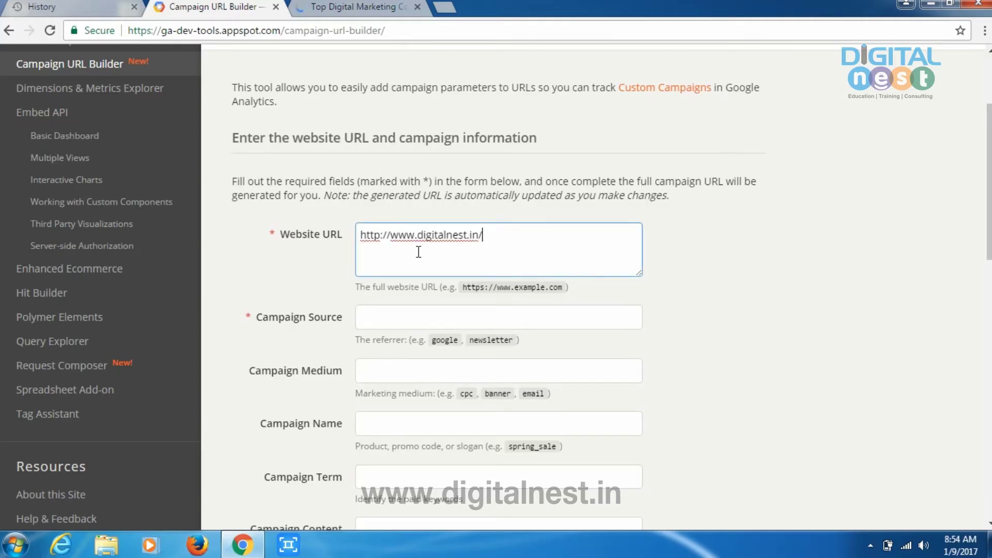
pyautogui.click(414, 321)
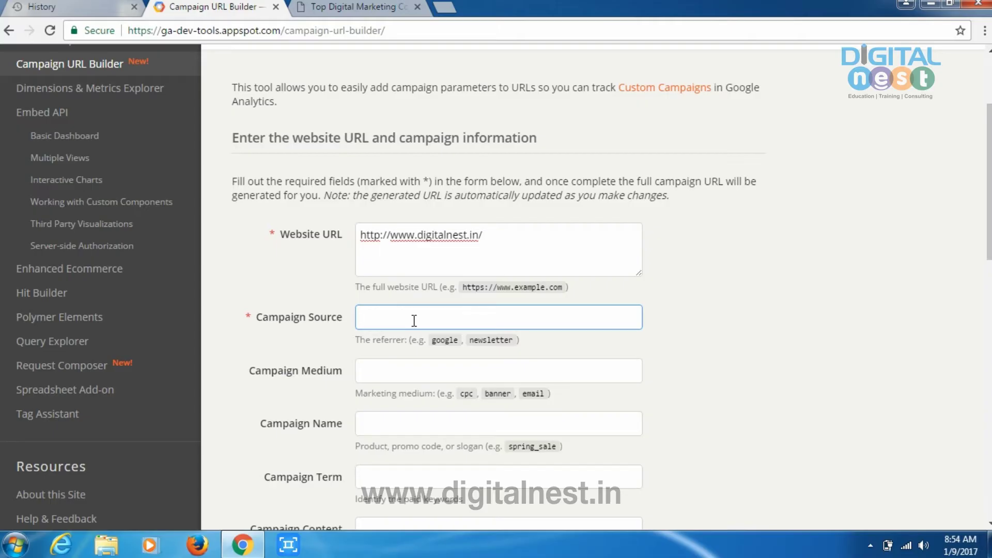
# Step: Enter the referrer's name as the Campaign Source, adding a utm_source tag to the generated URL
pyautogui.click(398, 256)
pyautogui.click(395, 326)
pyautogui.write('srikanth')
pyautogui.scroll(-1, 380, 379)
pyautogui.scroll(-1, 433, 313)
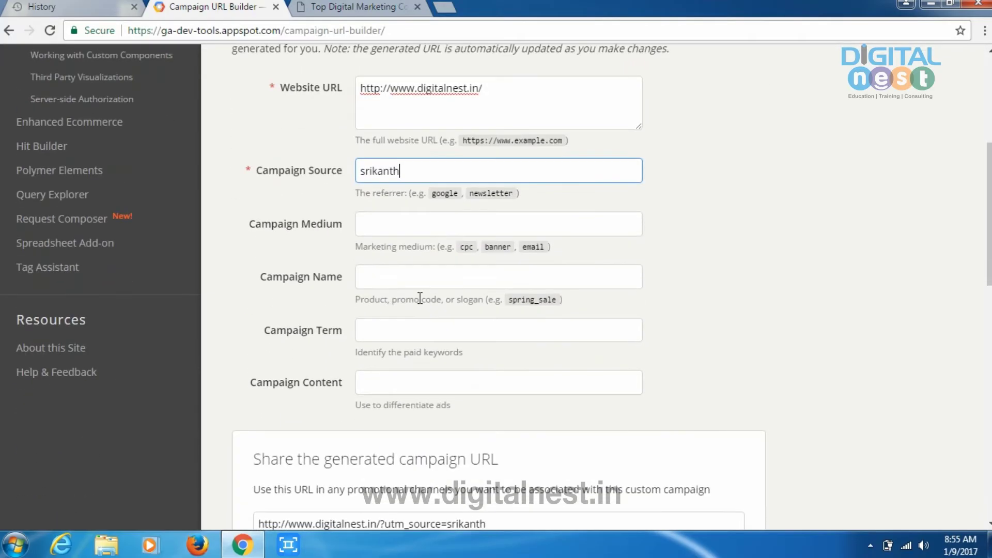
pyautogui.click(408, 231)
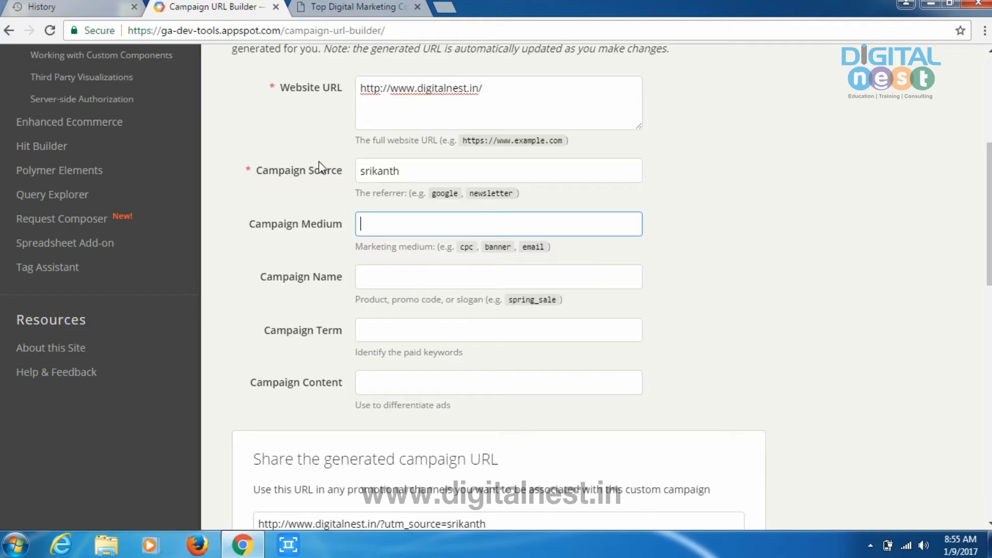
pyautogui.scroll(-1, 379, 218)
pyautogui.click(379, 204)
pyautogui.scroll(1, 380, 243)
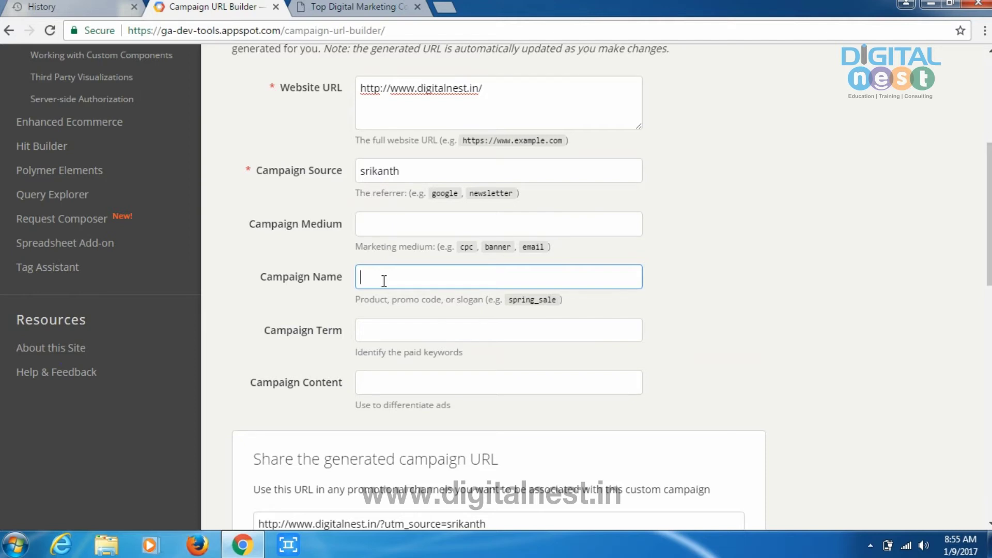
# Step: Enter the same referrer name as the Campaign Name, correcting a mistyped letter
pyautogui.write('sria')
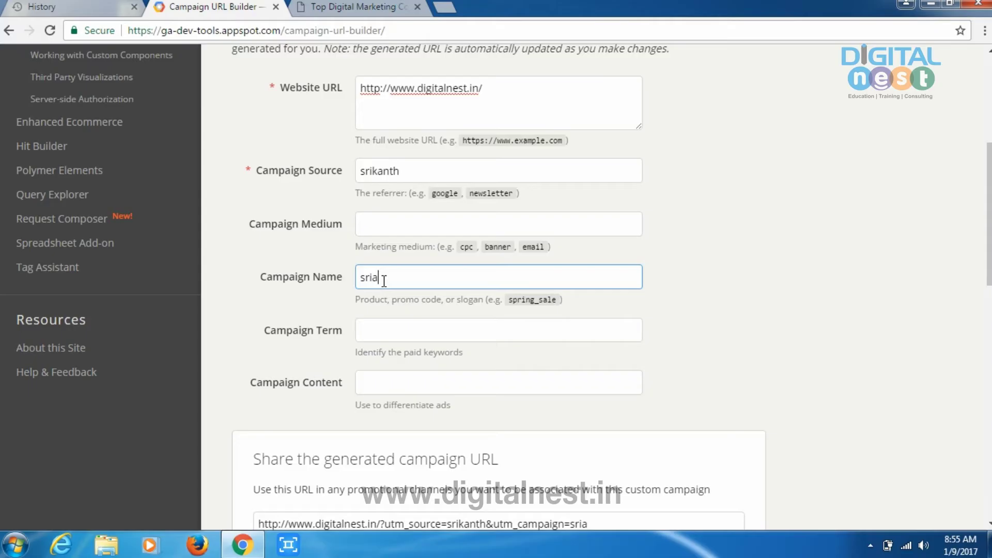
pyautogui.press('BackSpace')
pyautogui.write('kanth')
pyautogui.click(451, 229)
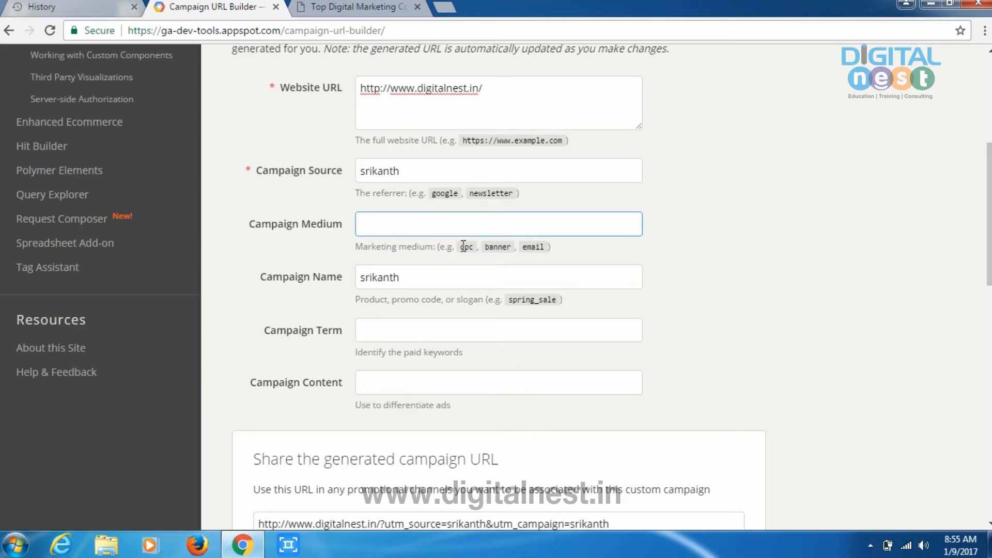
pyautogui.click(403, 174)
pyautogui.click(395, 228)
pyautogui.click(405, 280)
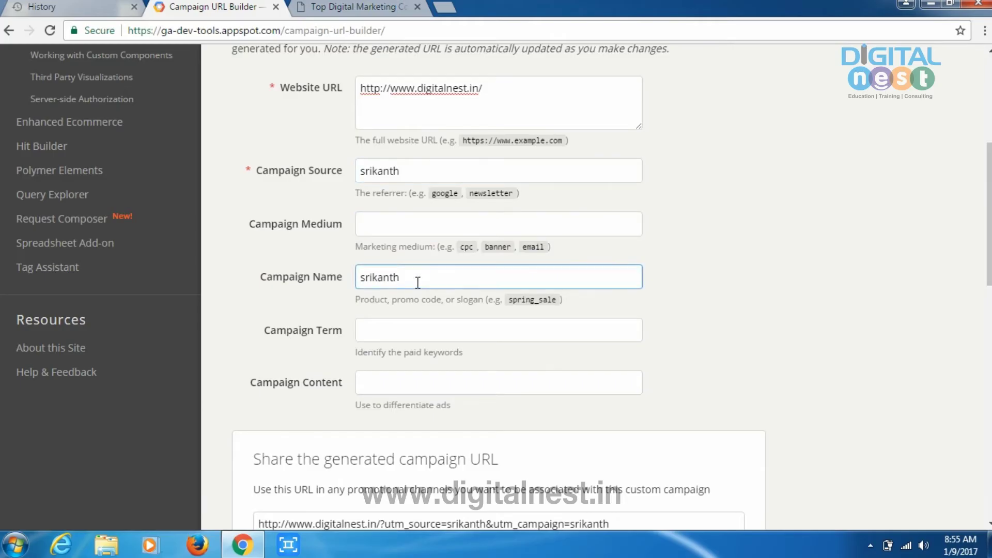
# Step: Scroll through the form to review the generated campaign URL with utm_source and utm_campaign
pyautogui.scroll(-1, 429, 300)
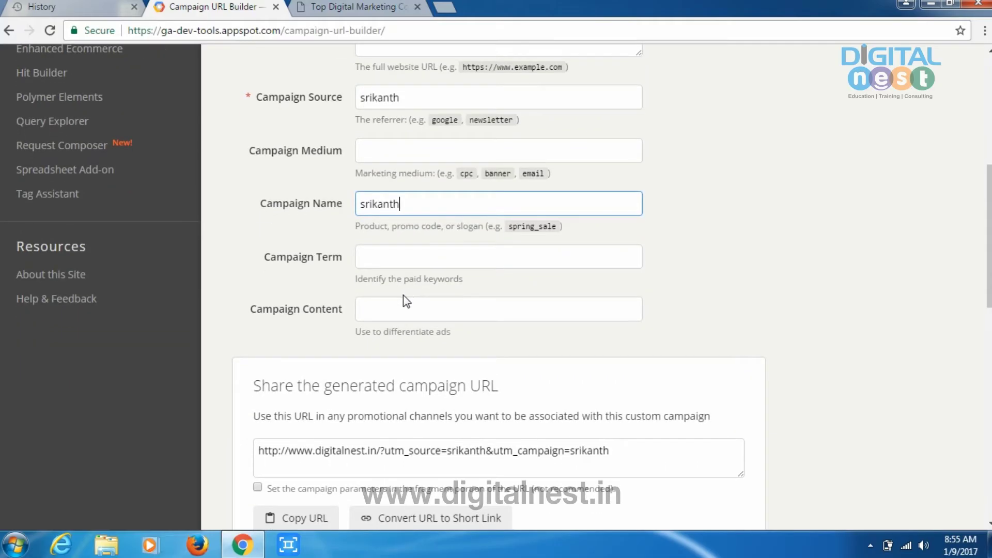
pyautogui.scroll(1, 411, 296)
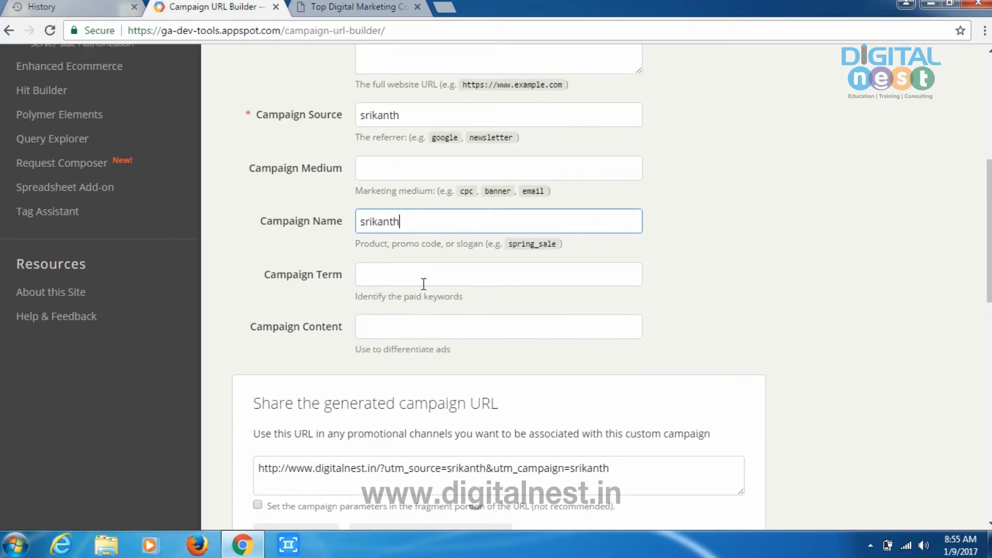
pyautogui.scroll(3, 424, 284)
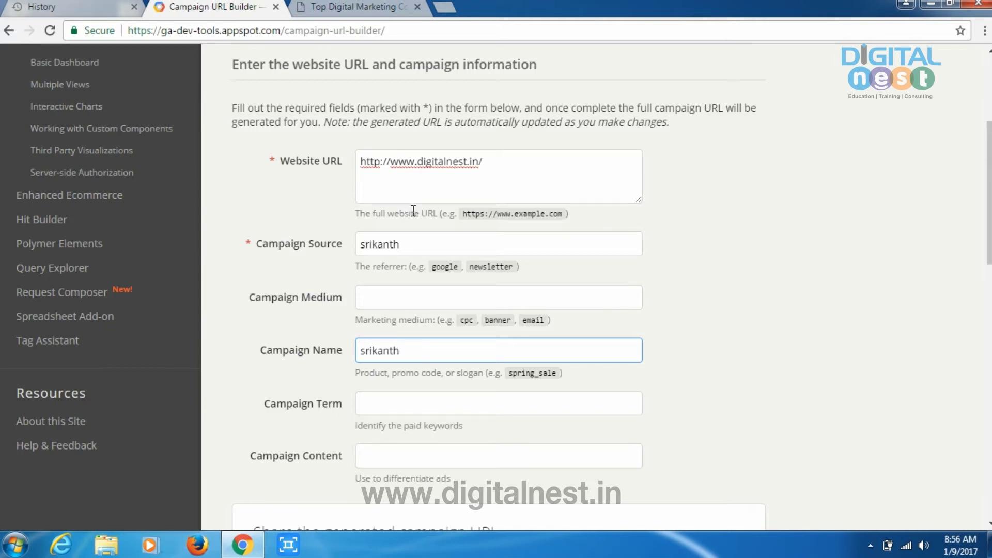
pyautogui.scroll(-1, 416, 213)
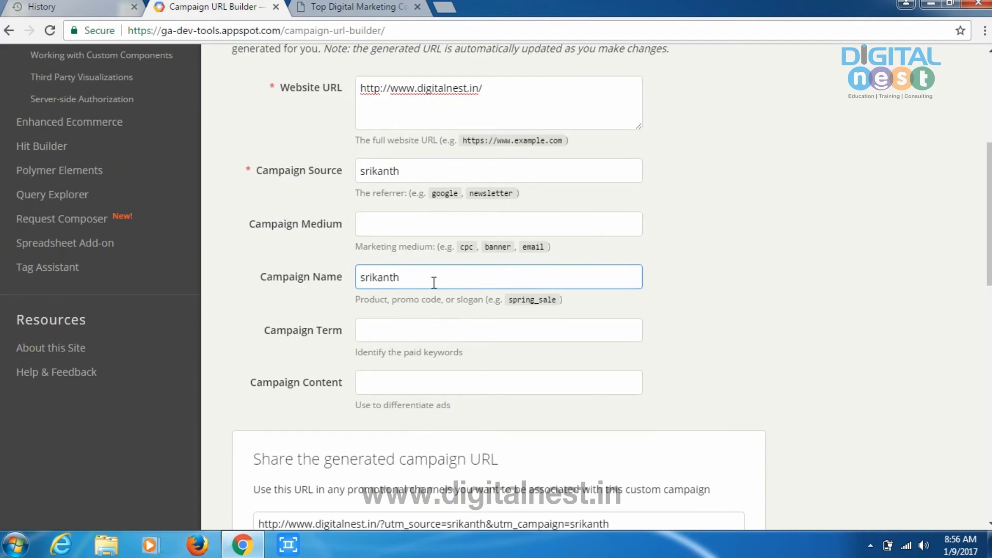
pyautogui.scroll(-1, 434, 282)
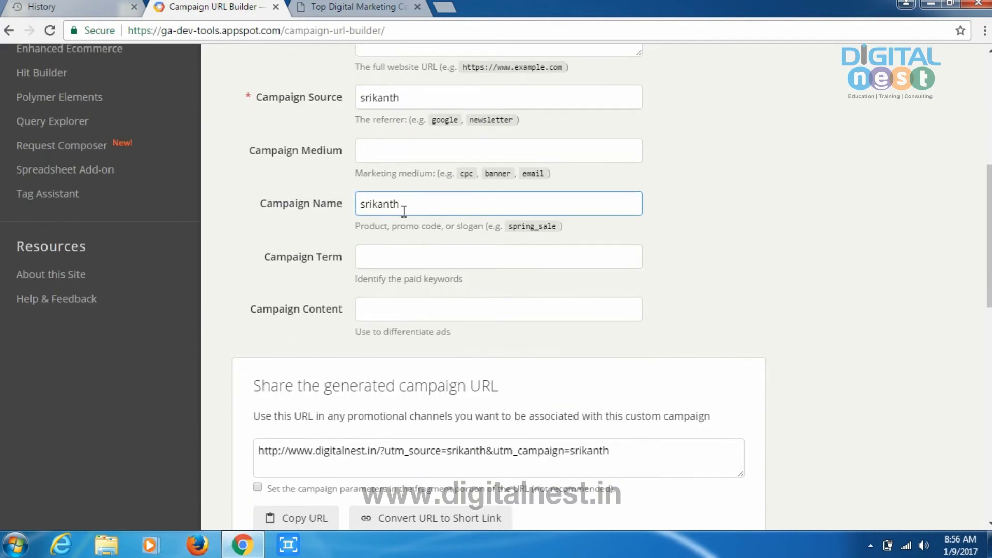
pyautogui.scroll(-1, 404, 211)
pyautogui.click(409, 184)
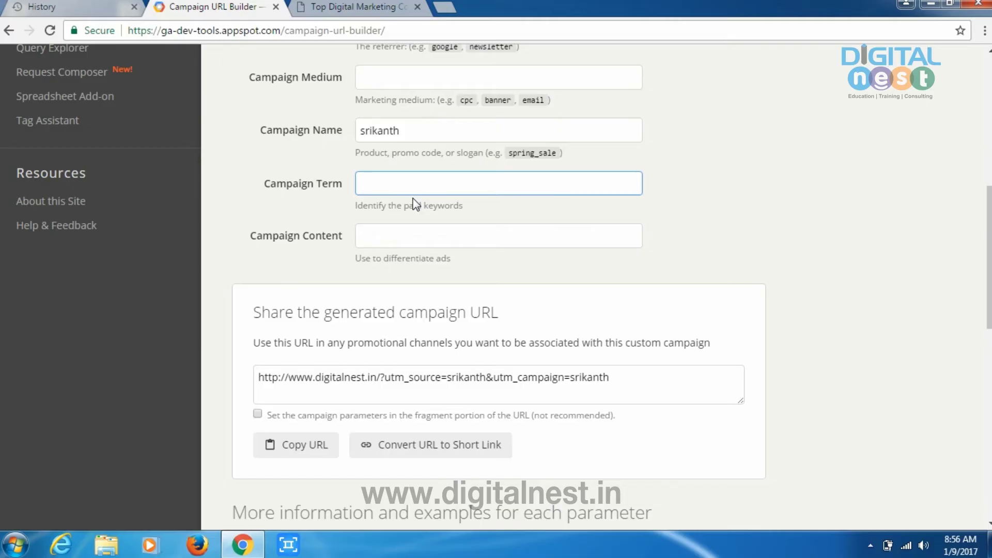
pyautogui.scroll(4, 414, 203)
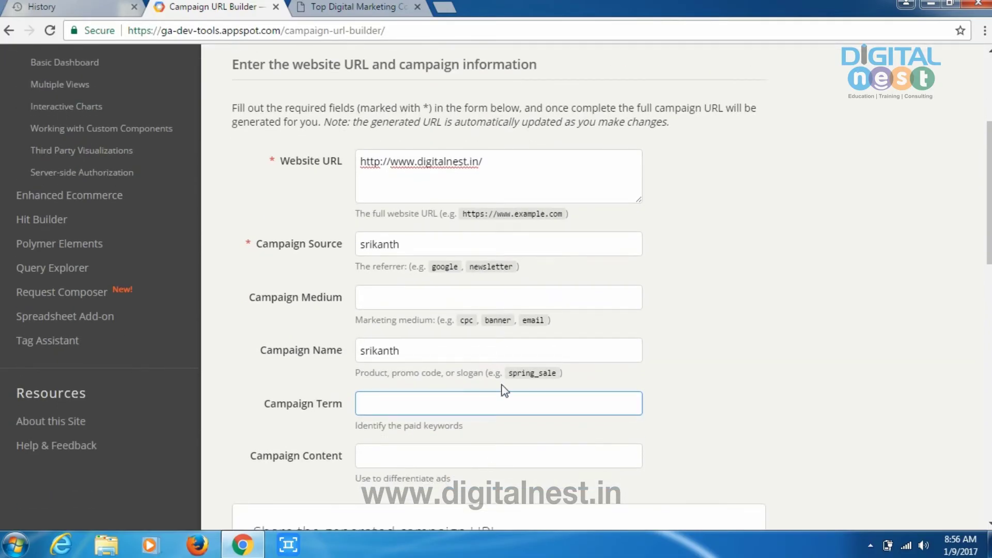
pyautogui.scroll(-1, 466, 388)
pyautogui.scroll(-3, 413, 388)
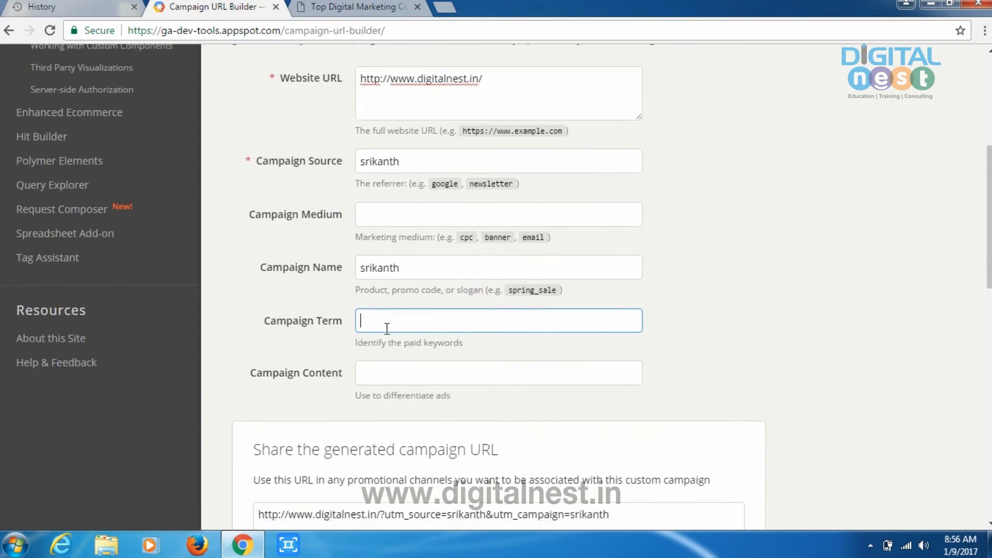
pyautogui.click(403, 236)
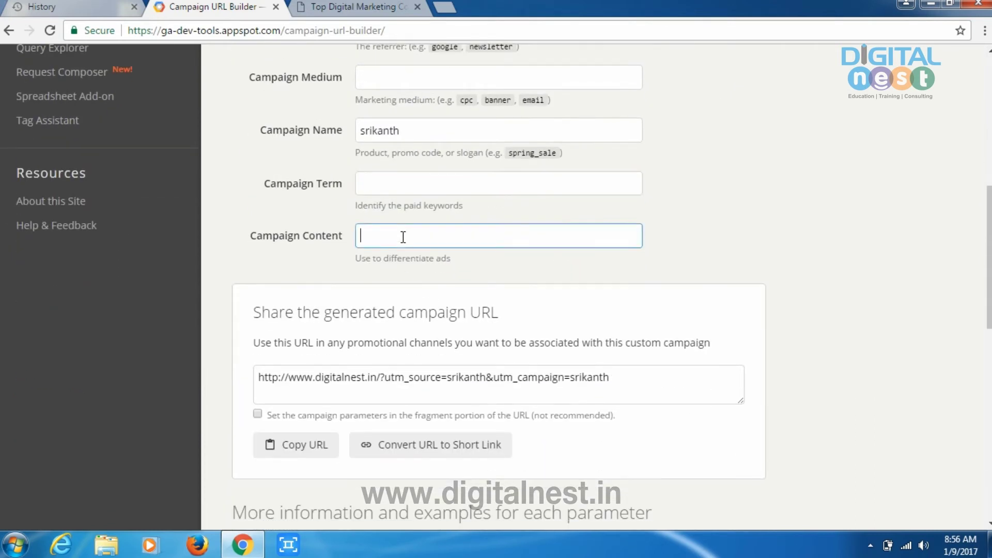
pyautogui.click(367, 177)
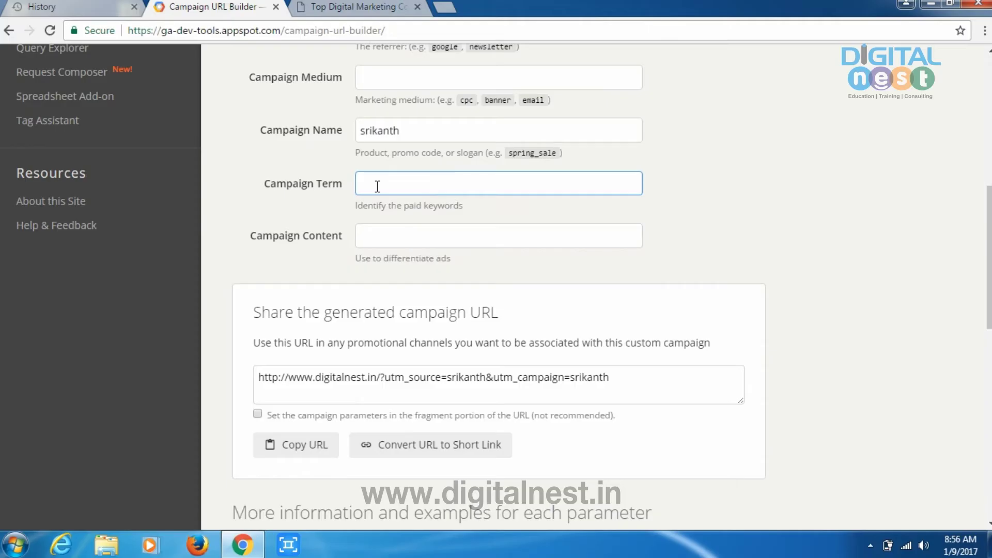
pyautogui.click(379, 242)
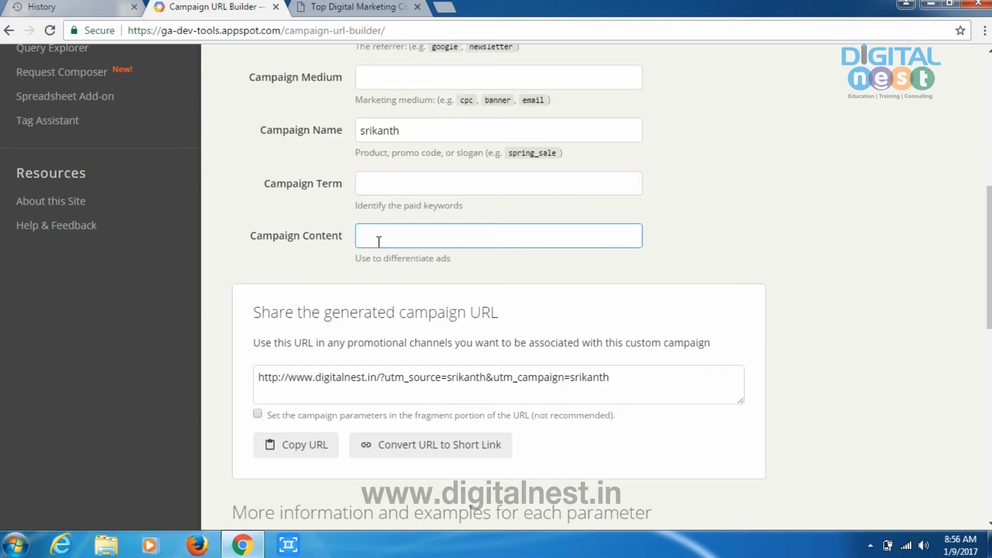
pyautogui.scroll(6, 379, 242)
pyautogui.scroll(-4, 408, 218)
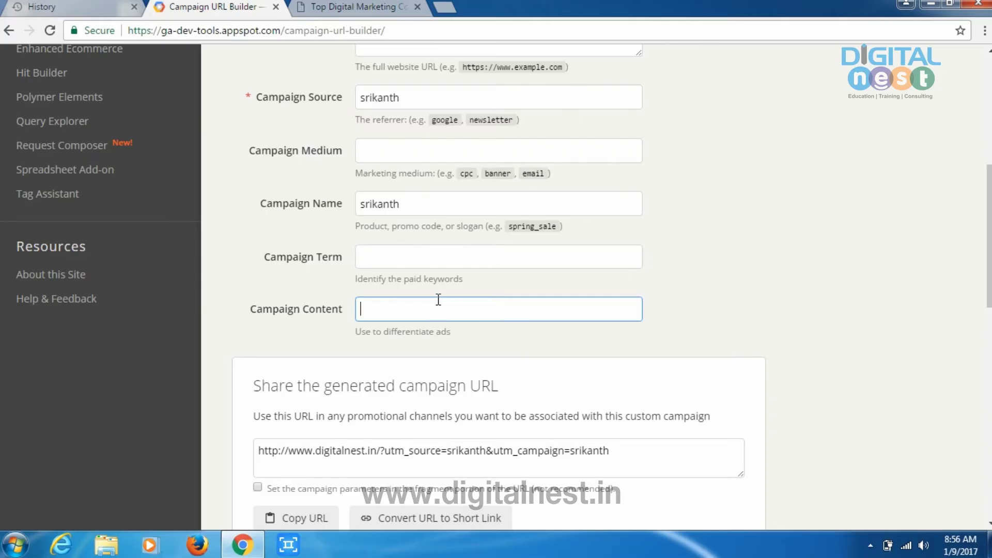
pyautogui.scroll(-2, 368, 250)
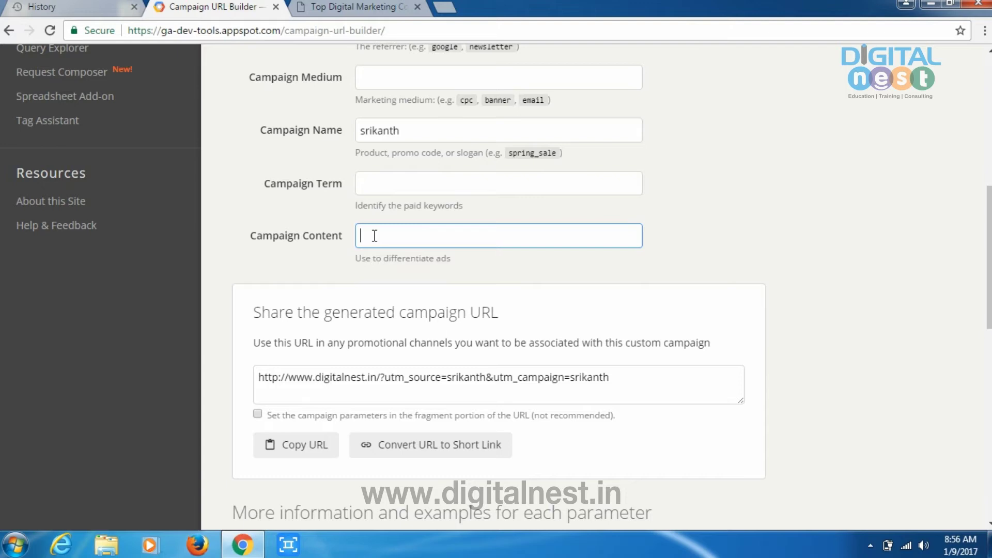
pyautogui.scroll(6, 374, 235)
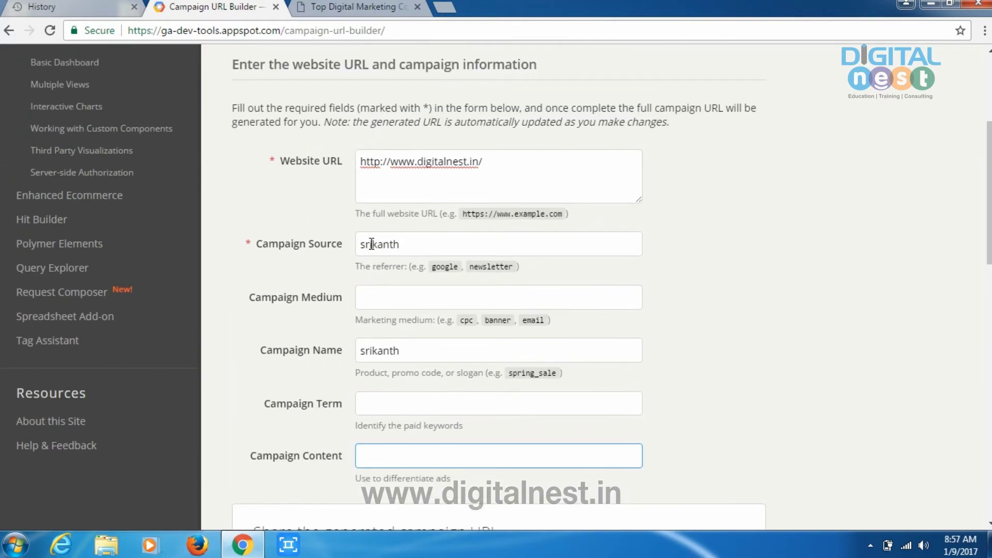
pyautogui.scroll(-4, 383, 381)
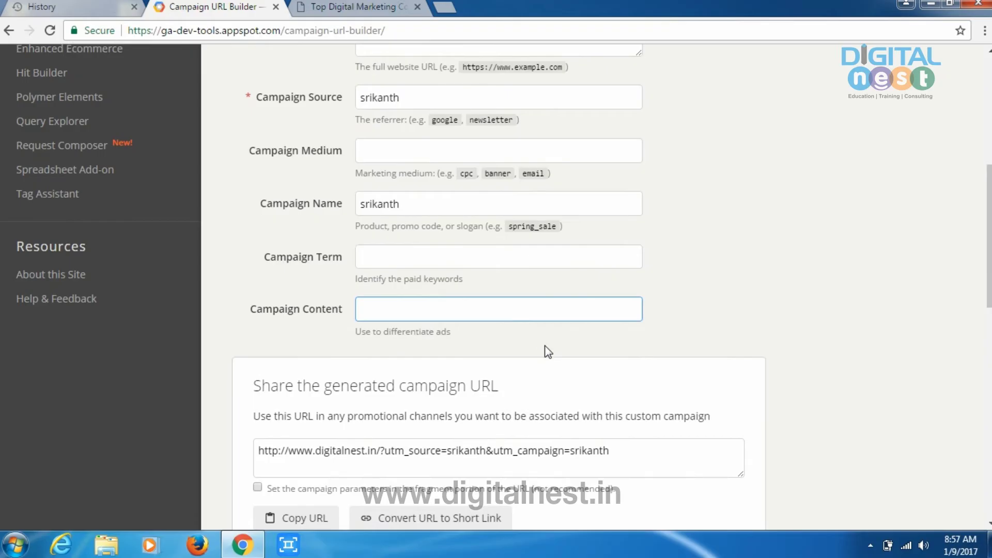
pyautogui.scroll(-4, 517, 352)
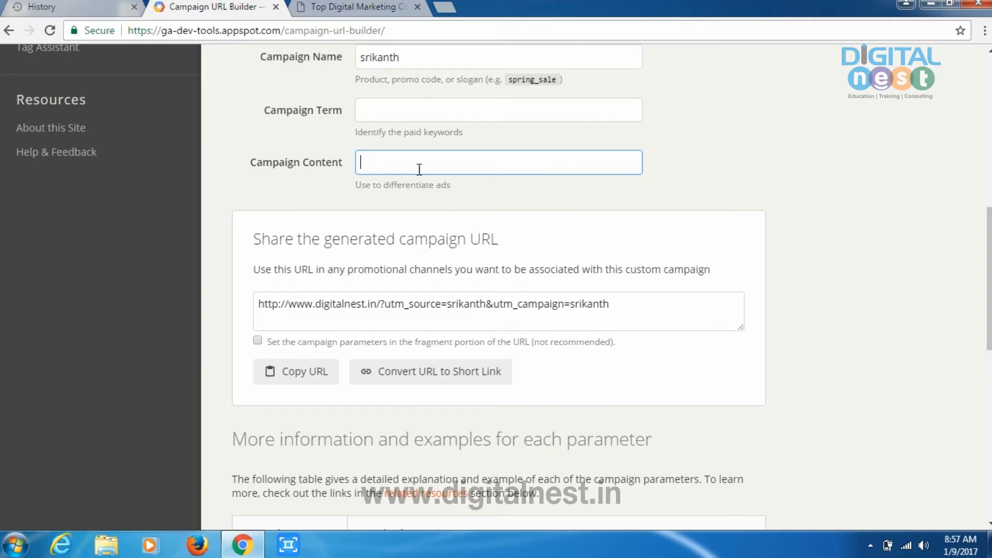
pyautogui.scroll(6, 369, 207)
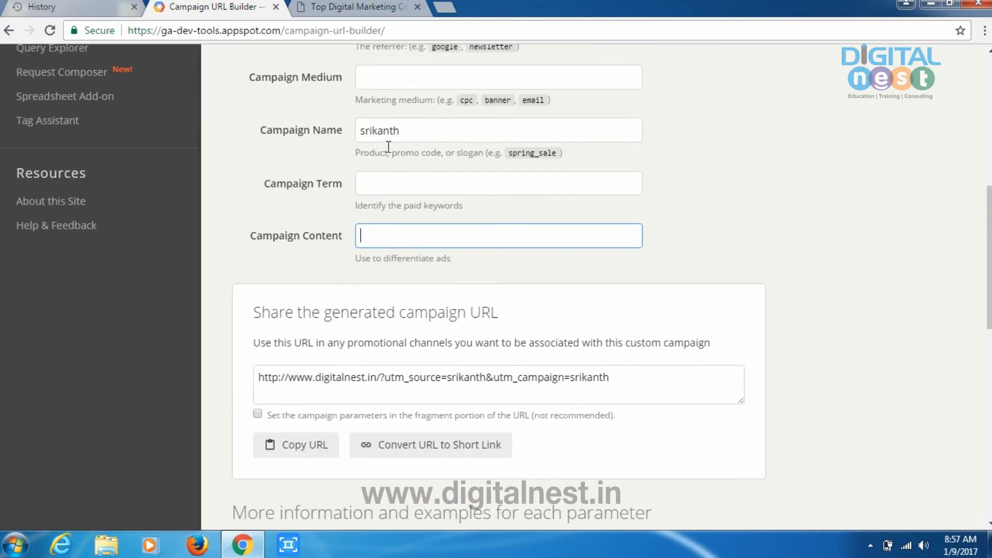
pyautogui.scroll(1, 384, 293)
pyautogui.scroll(-2, 381, 206)
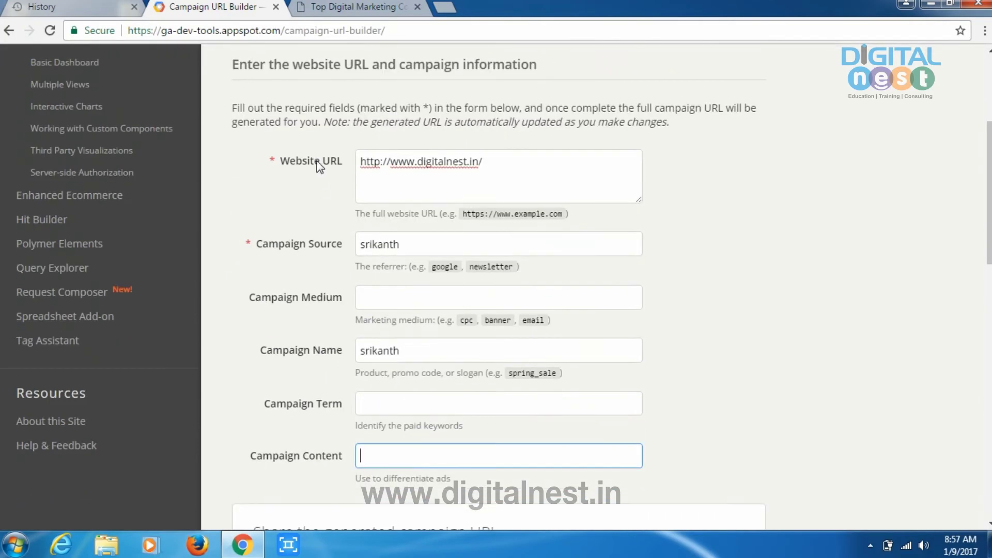
pyautogui.click(381, 163)
pyautogui.write(':')
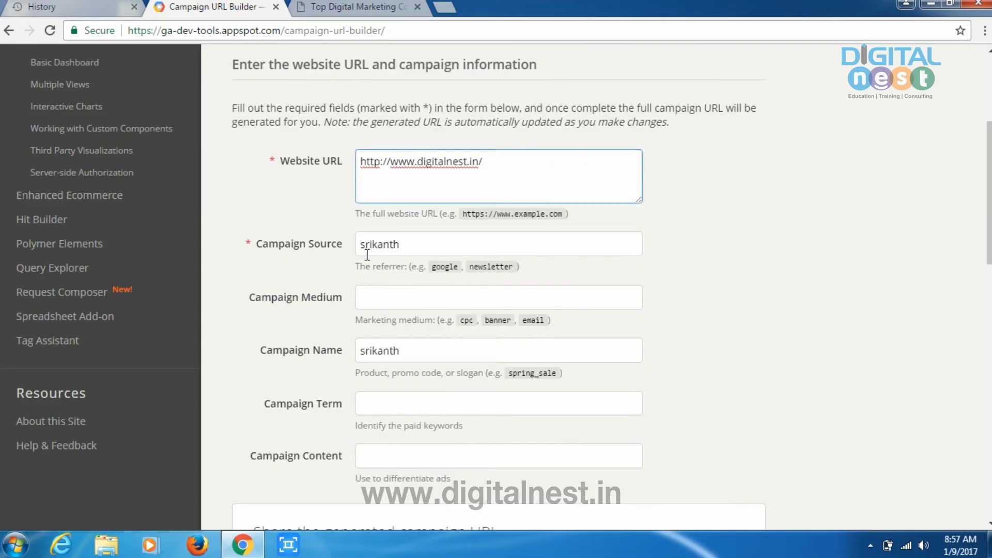
pyautogui.scroll(-2, 365, 248)
pyautogui.click(407, 178)
pyautogui.scroll(-2, 407, 180)
pyautogui.click(392, 206)
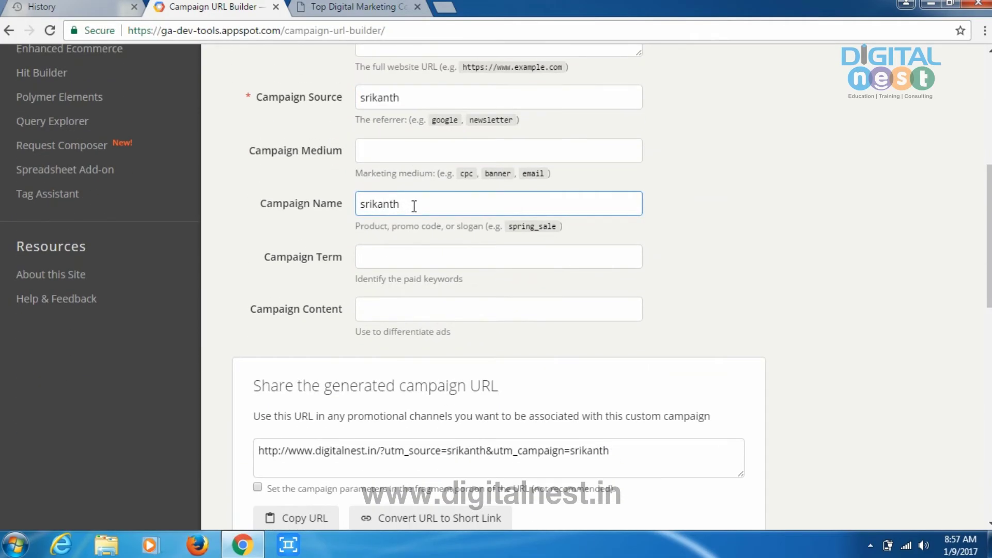
pyautogui.scroll(-1, 417, 205)
pyautogui.scroll(1, 415, 205)
pyautogui.scroll(2, 415, 205)
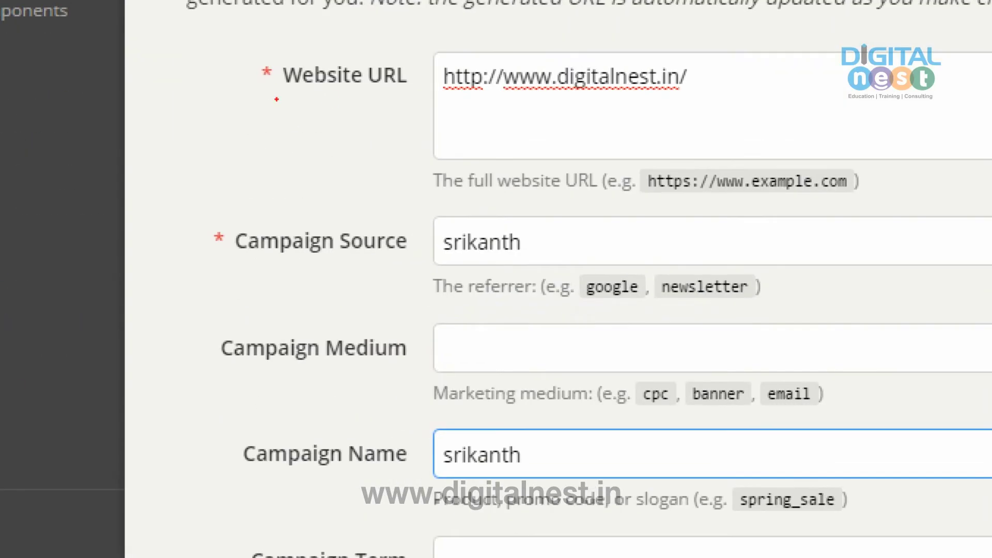
pyautogui.moveTo(271, 97)
pyautogui.mouseDown()
pyautogui.moveTo(325, 94)
pyautogui.moveTo(473, 19)
pyautogui.mouseUp()
pyautogui.moveTo(263, 272); pyautogui.dragTo(485, 206)
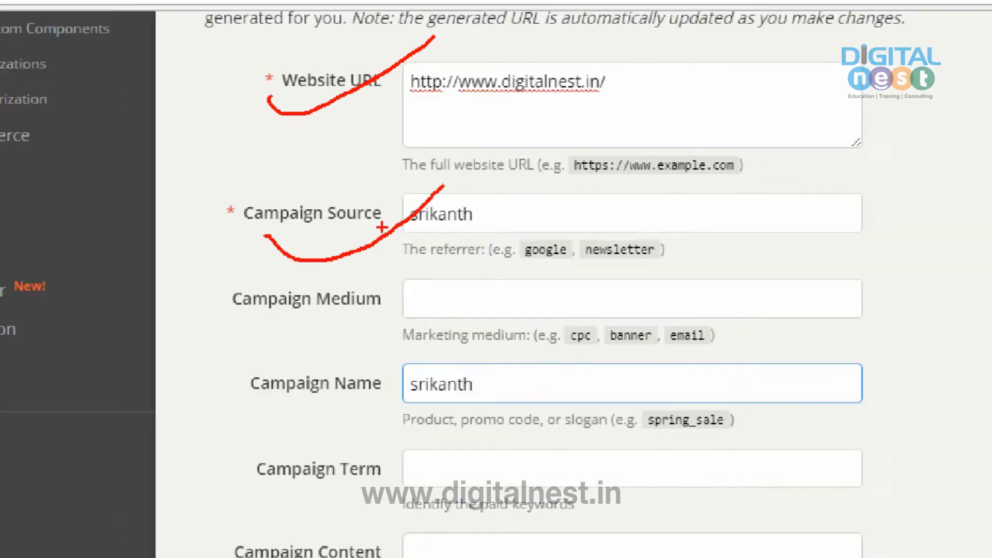
pyautogui.press('Escape')
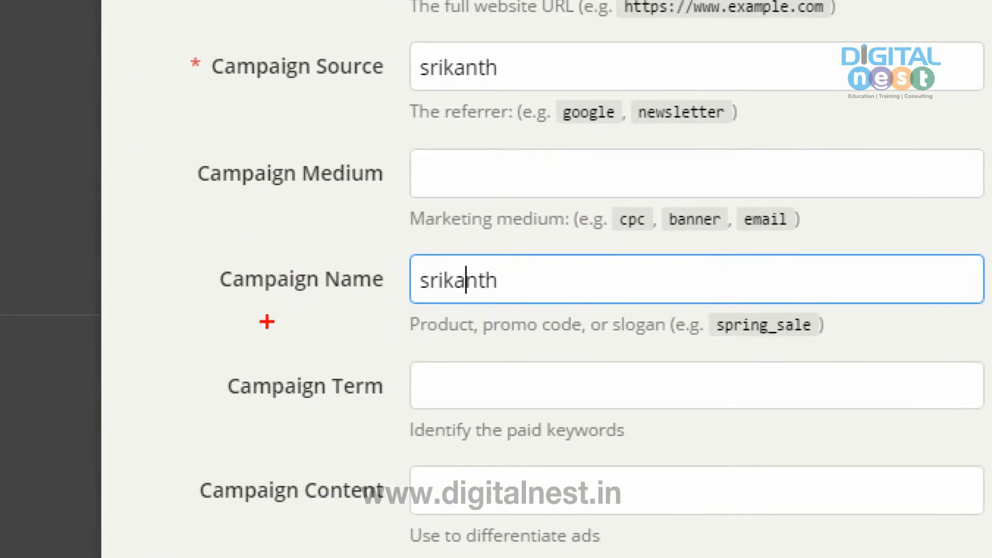
pyautogui.moveTo(283, 298); pyautogui.dragTo(464, 248)
pyautogui.press('Escape')
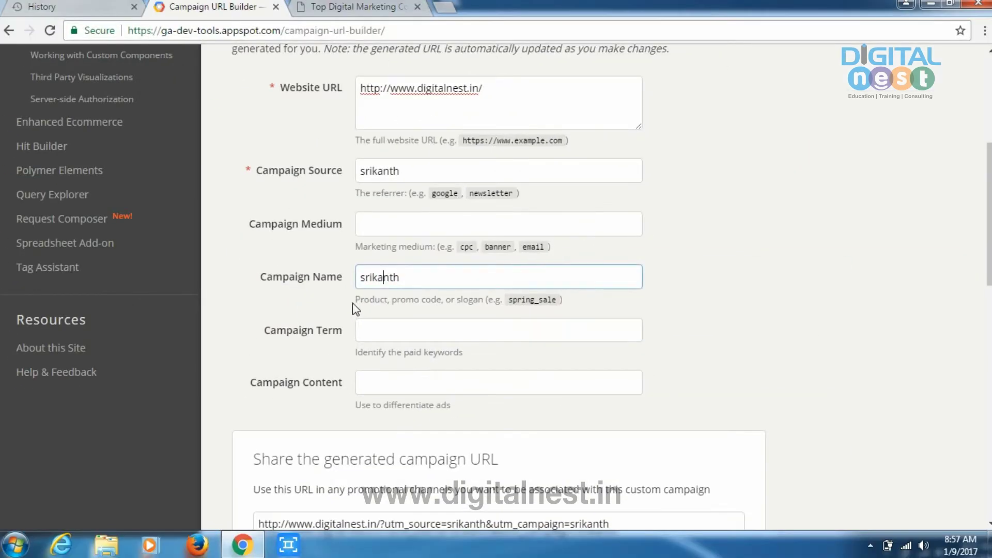
pyautogui.click(379, 333)
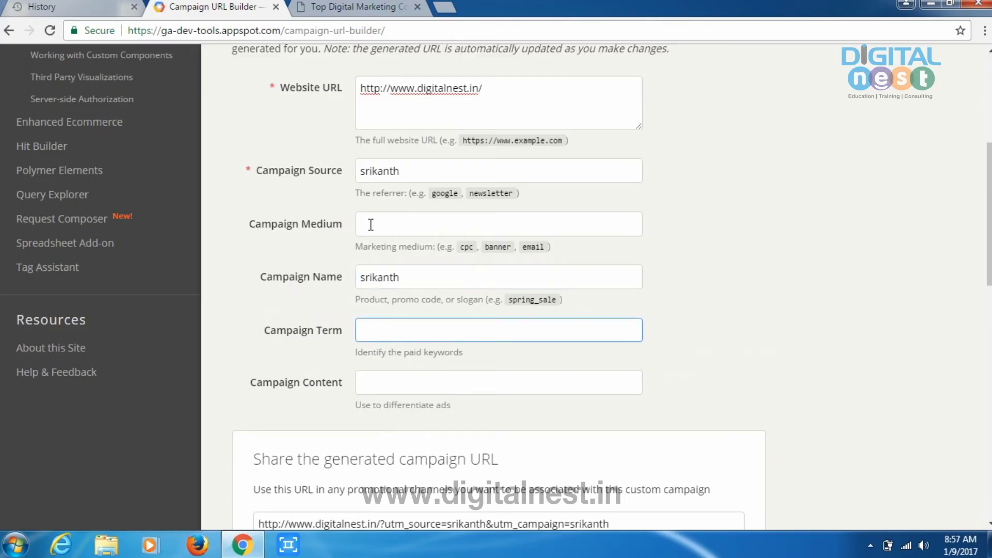
pyautogui.scroll(-2, 410, 223)
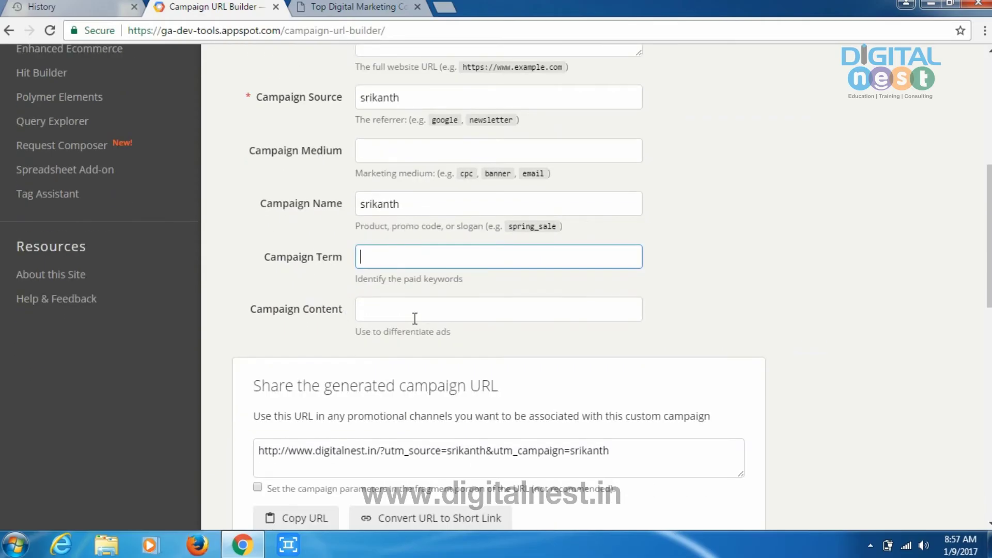
pyautogui.scroll(-4, 415, 319)
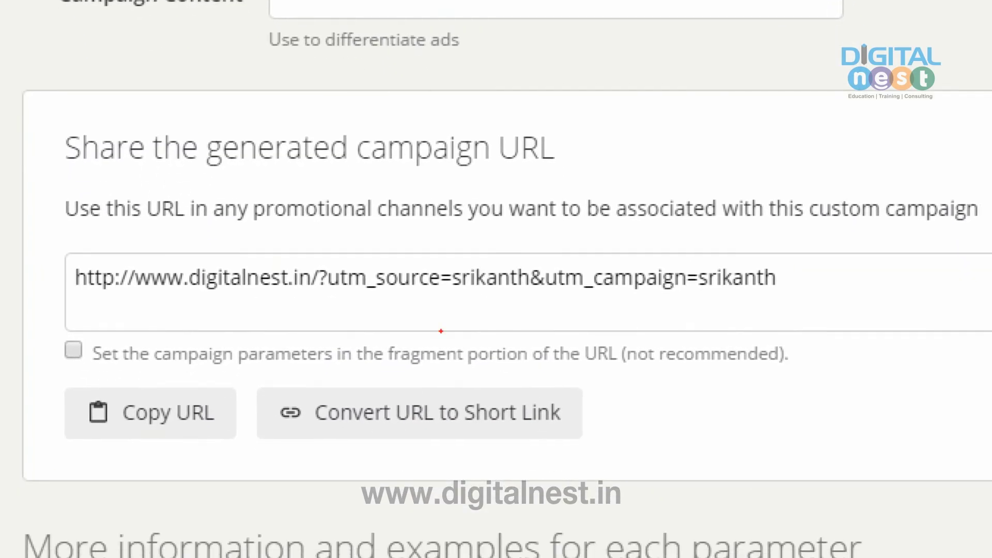
# Step: Copy the generated digitalnest.in campaign URL with the Copy URL button and select its campaign parameter
pyautogui.moveTo(19, 319)
pyautogui.mouseDown()
pyautogui.moveTo(677, 353)
pyautogui.moveTo(343, 133)
pyautogui.moveTo(1, 296)
pyautogui.mouseUp()
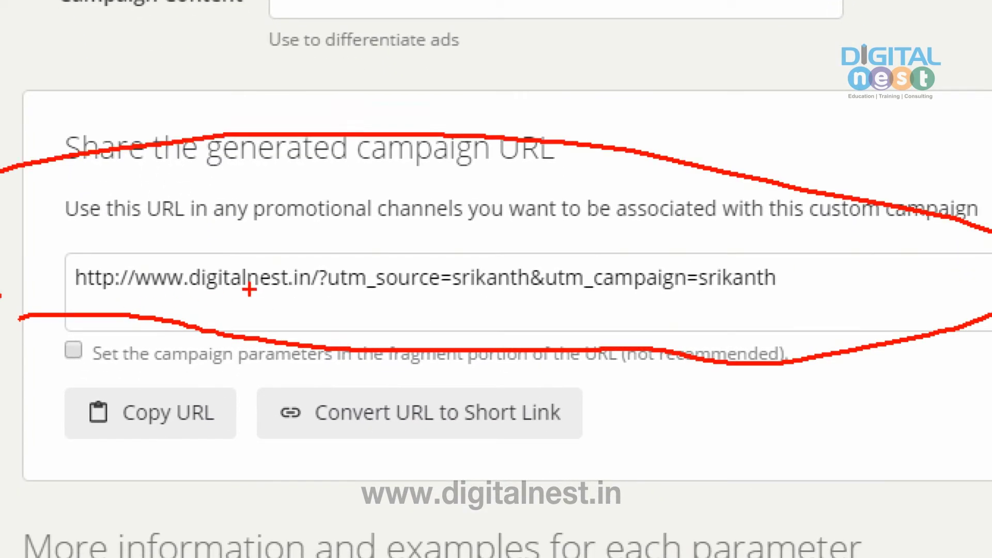
pyautogui.moveTo(452, 293); pyautogui.dragTo(516, 297)
pyautogui.moveTo(697, 295); pyautogui.dragTo(841, 311)
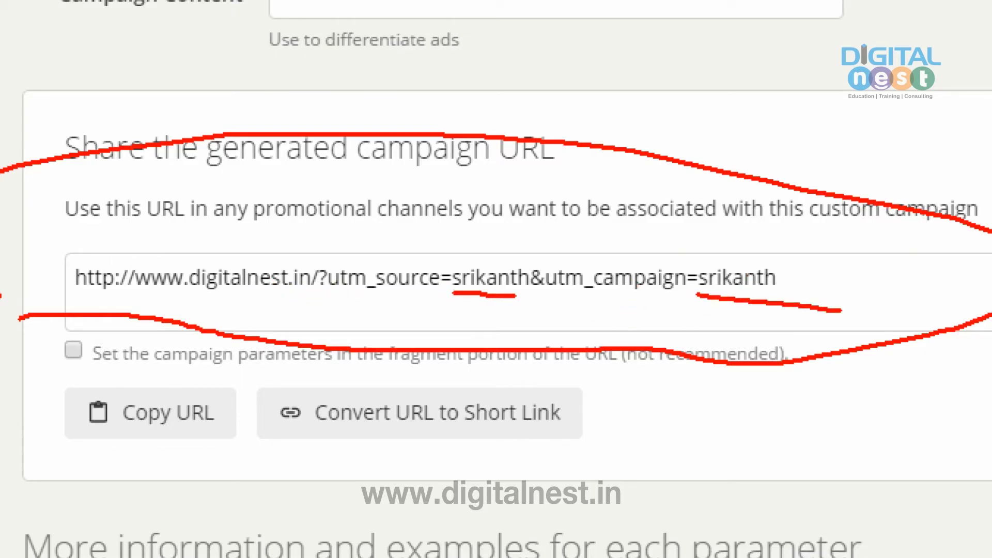
pyautogui.moveTo(321, 296)
pyautogui.mouseDown()
pyautogui.moveTo(822, 331)
pyautogui.moveTo(886, 286)
pyautogui.moveTo(574, 240)
pyautogui.moveTo(362, 235)
pyautogui.moveTo(312, 300)
pyautogui.moveTo(314, 312)
pyautogui.mouseUp()
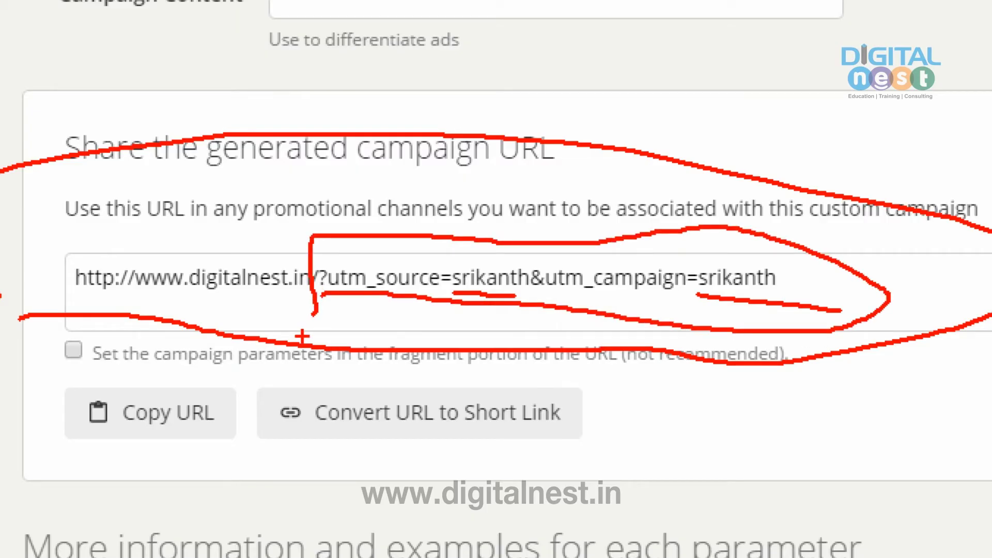
pyautogui.press('Escape')
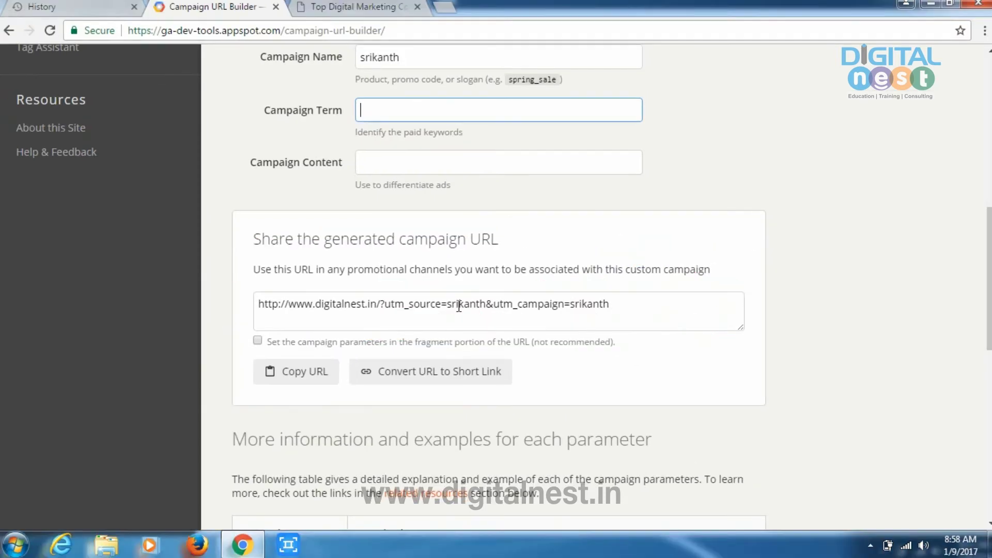
pyautogui.click(310, 375)
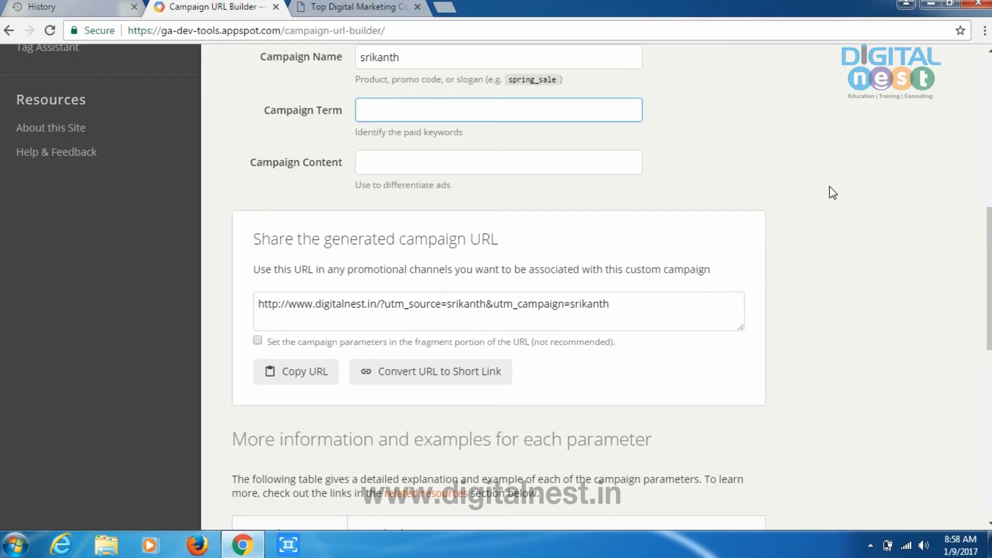
pyautogui.moveTo(636, 314); pyautogui.dragTo(254, 300)
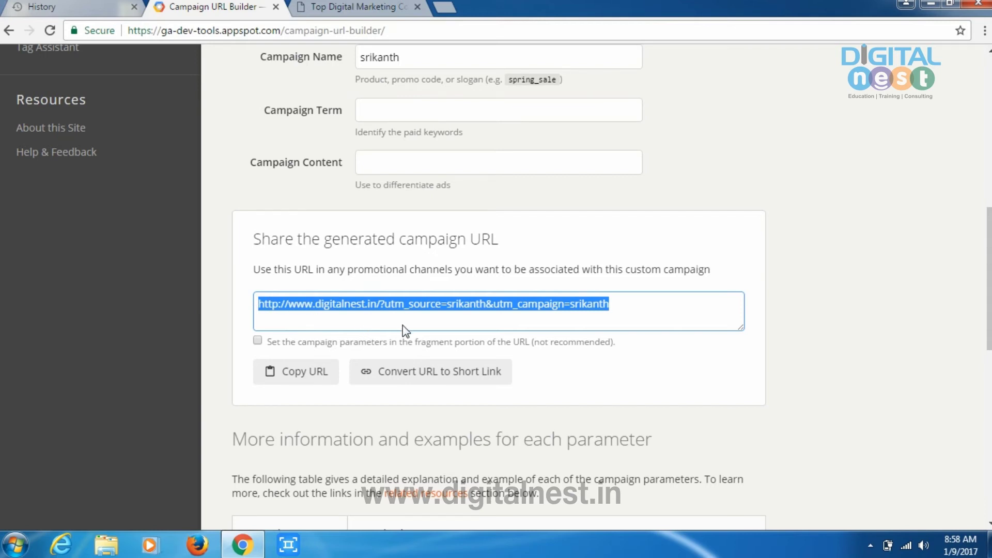
# Step: Select the full generated campaign URL and copy it to the clipboard
pyautogui.scroll(5, 406, 330)
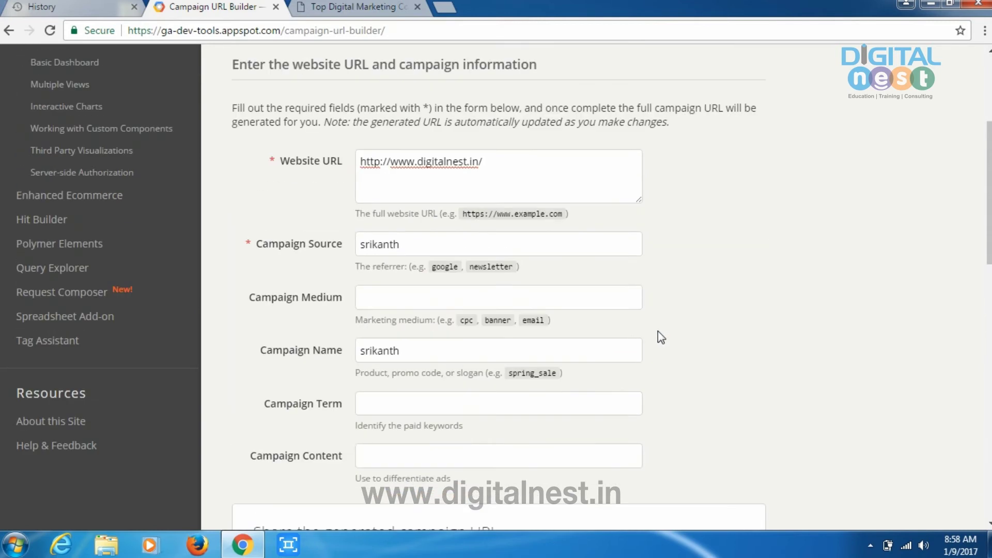
pyautogui.scroll(-1, 659, 337)
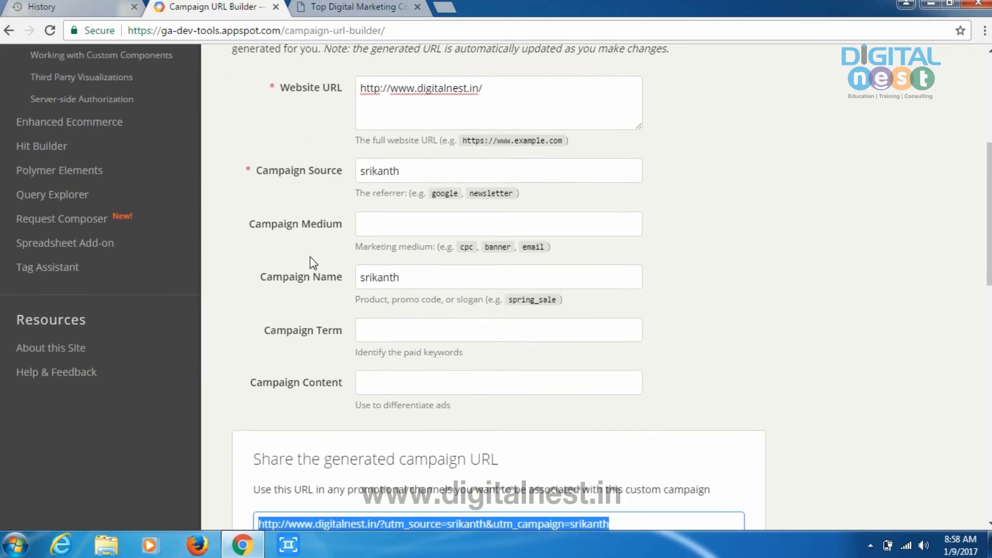
pyautogui.scroll(-3, 321, 263)
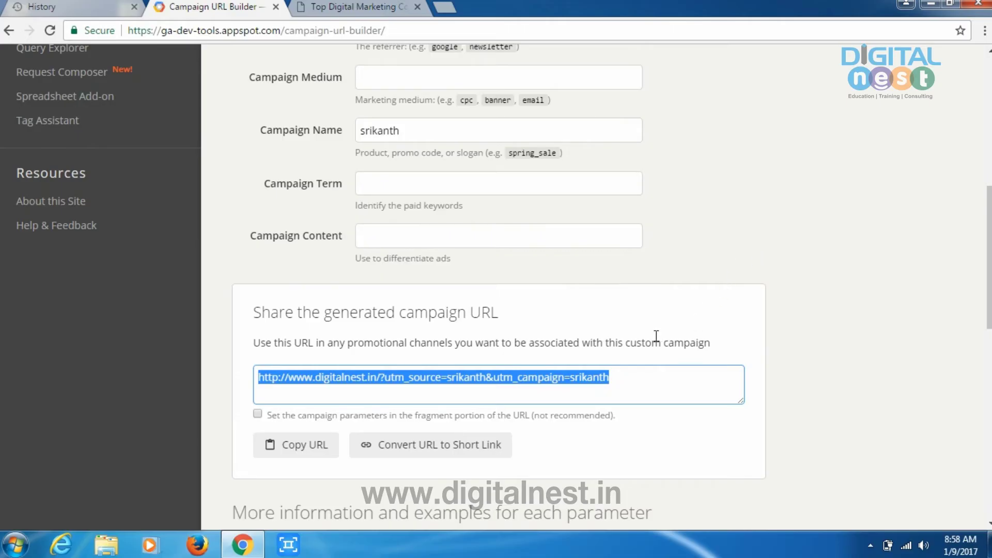
pyautogui.click(670, 389)
pyautogui.moveTo(611, 379); pyautogui.dragTo(260, 391)
pyautogui.rightClick(269, 379)
pyautogui.click(297, 393)
pyautogui.click(295, 448)
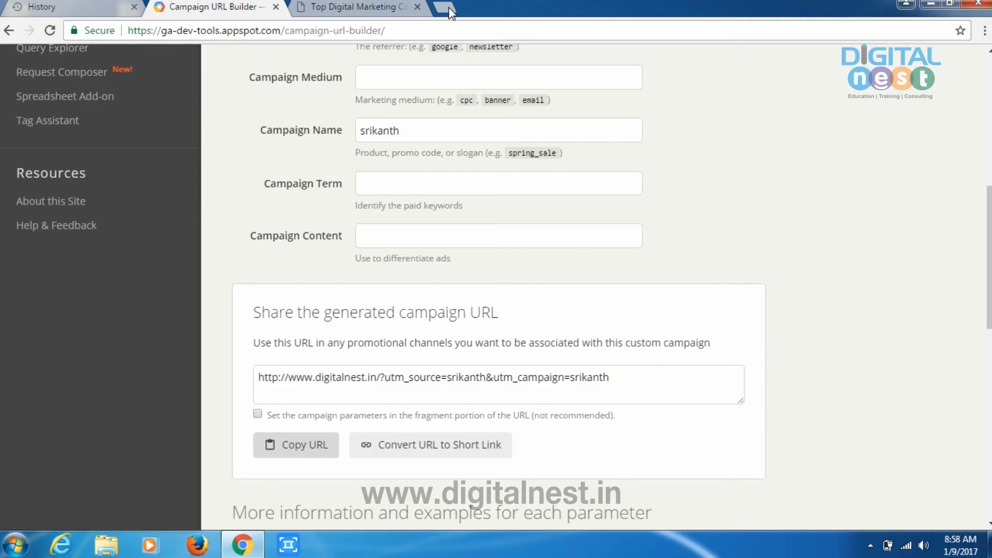
pyautogui.click(450, 10)
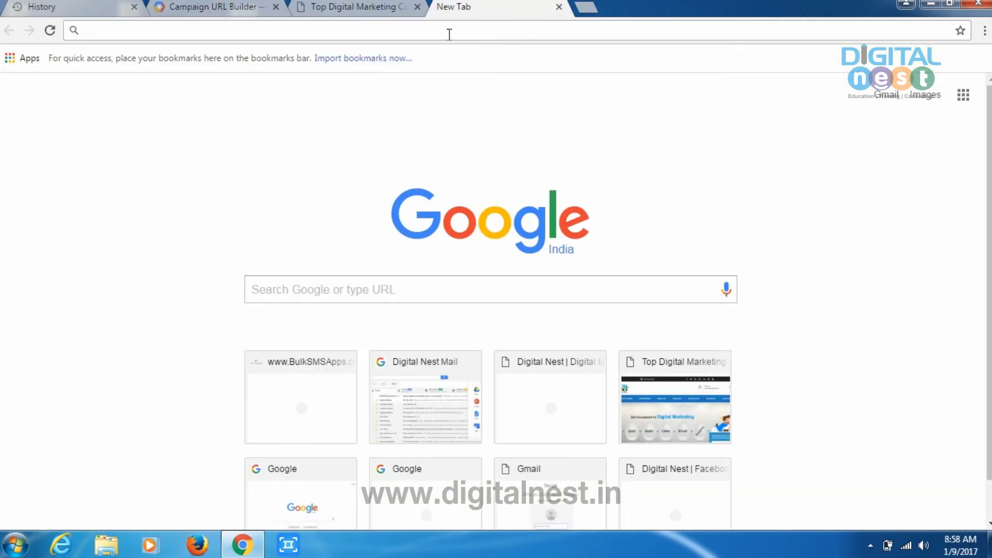
# Step: Paste and load the tagged campaign URL, then check its utm parameters in the address bar
pyautogui.hotkey('ctrl', 'v')
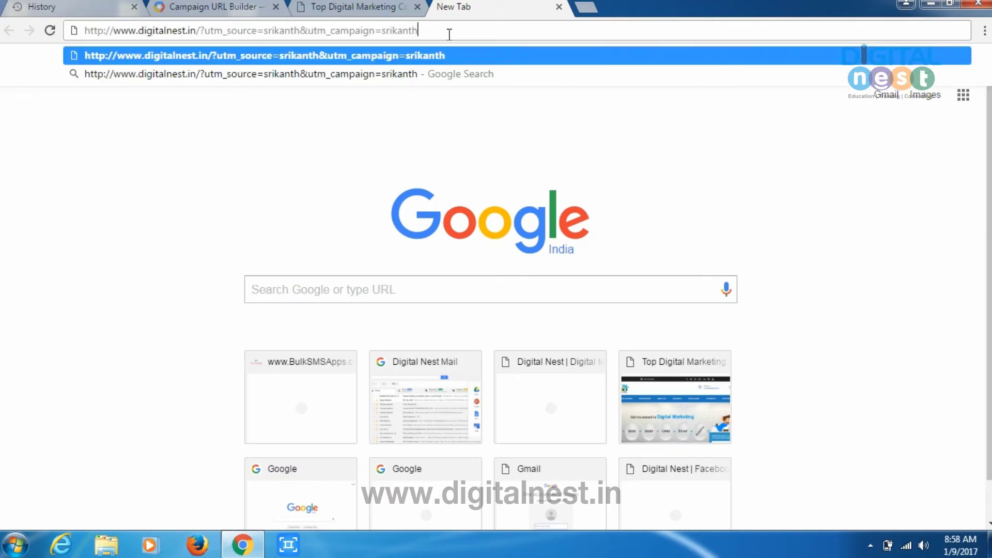
pyautogui.press('Return')
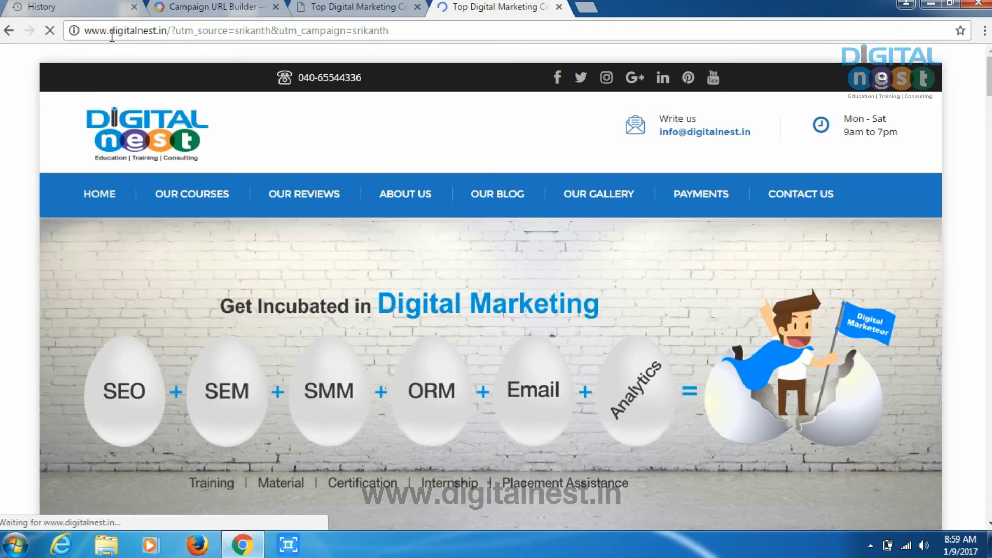
pyautogui.moveTo(390, 31); pyautogui.dragTo(395, 45)
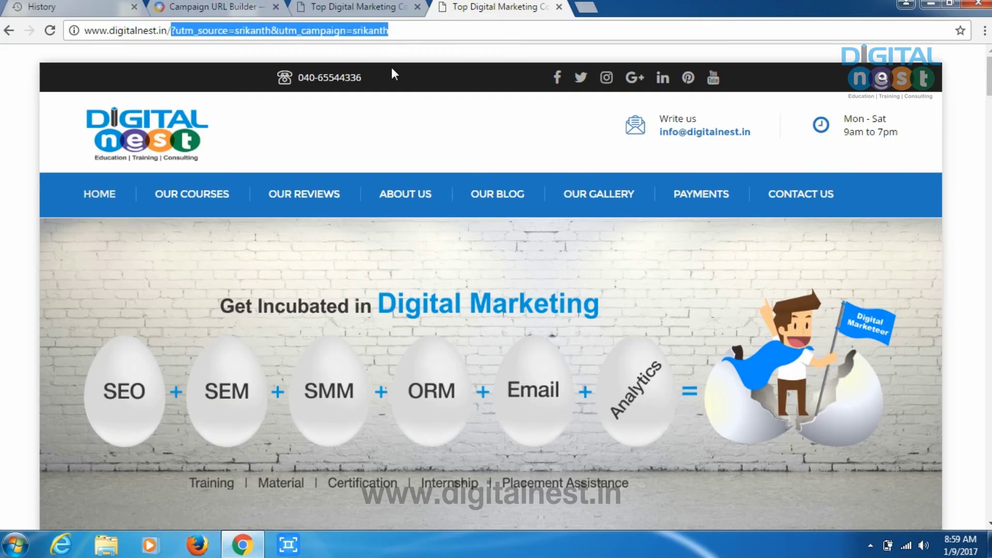
pyautogui.scroll(-5, 584, 343)
pyautogui.scroll(5, 129, 200)
pyautogui.click(429, 31)
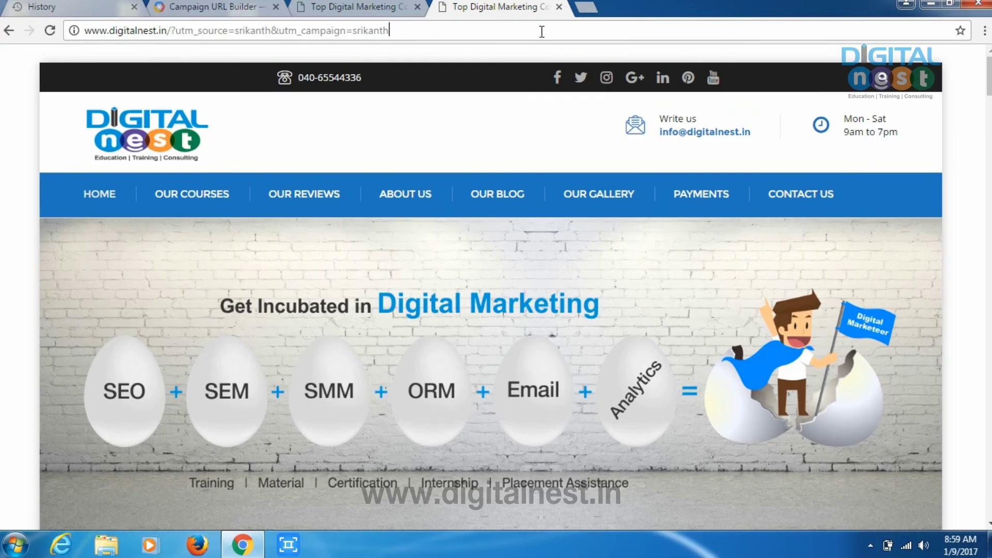
pyautogui.click(585, 7)
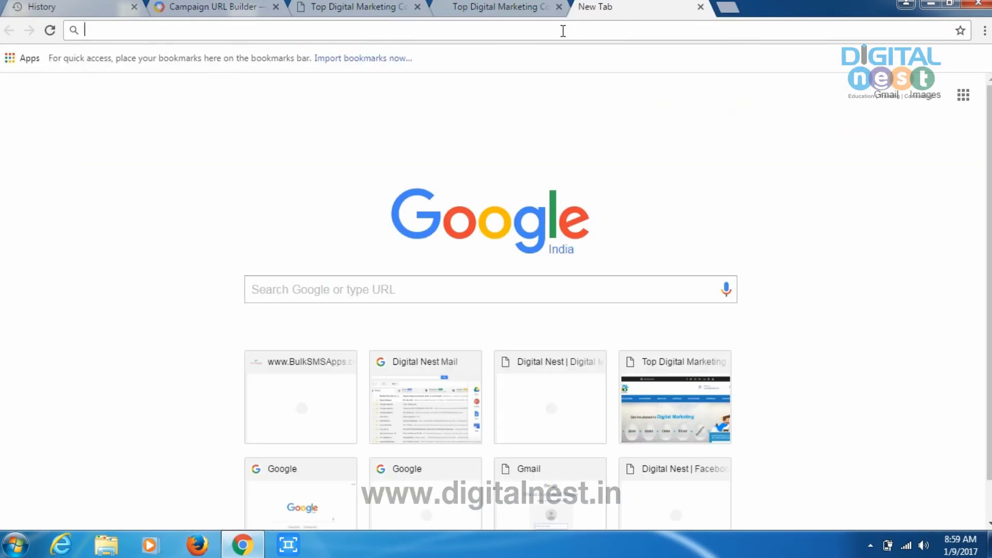
# Step: Search the web for 'google analytics' and open the Google Analytics result
pyautogui.write('google an')
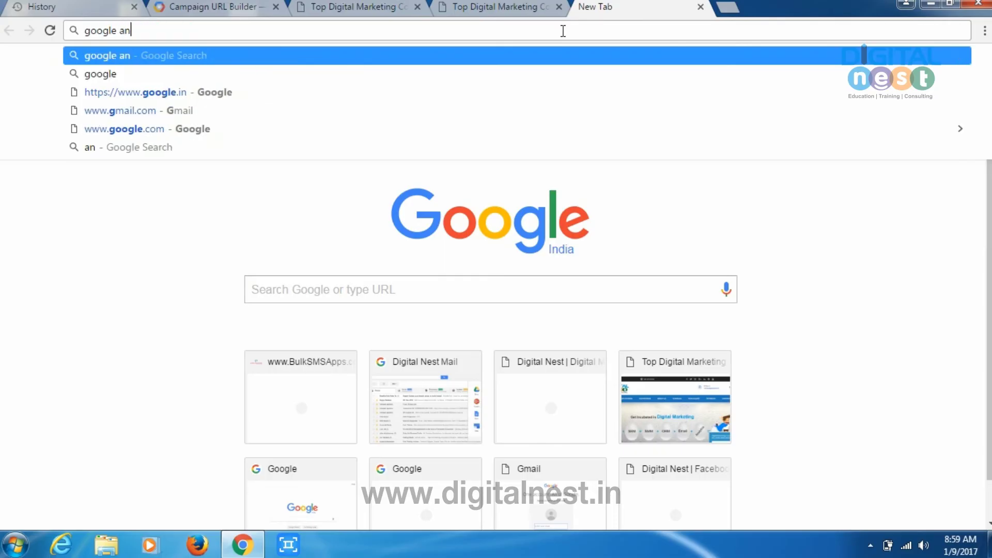
pyautogui.write('alytics')
pyautogui.press('Return')
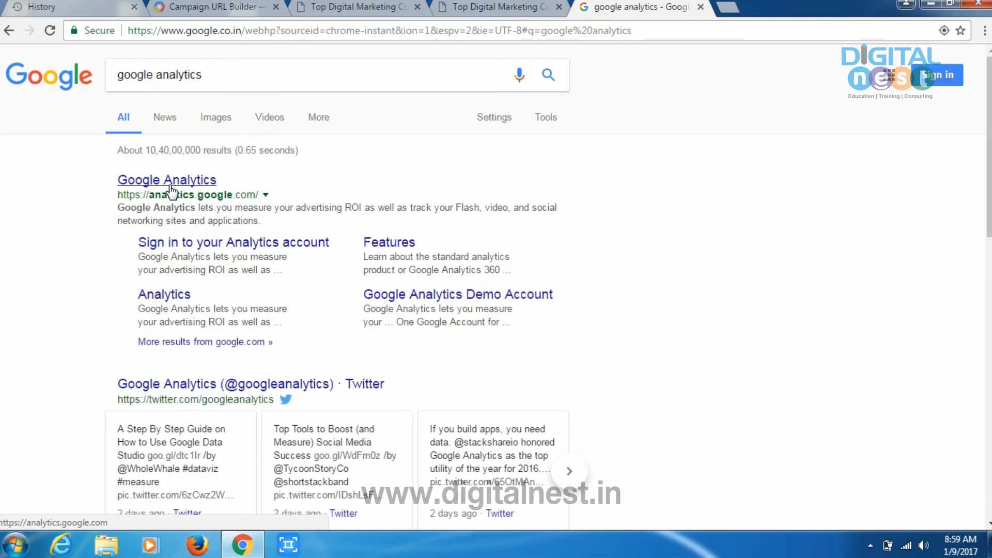
pyautogui.click(190, 181)
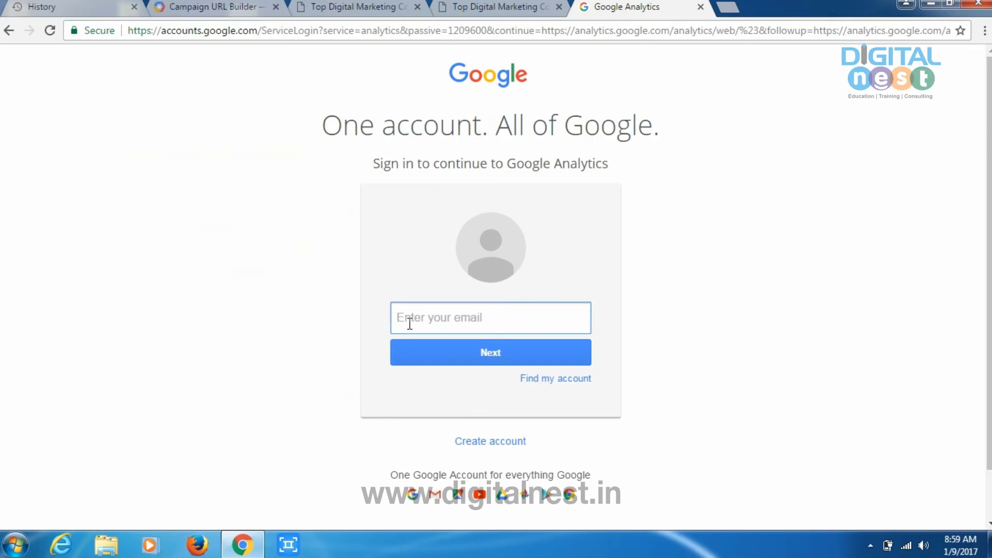
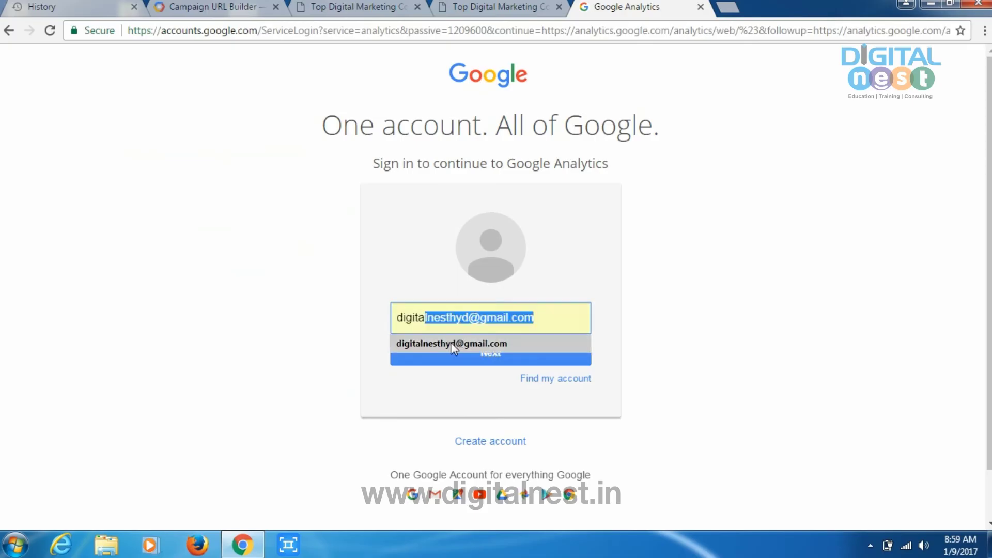
# Step: Sign in to Google Analytics with the account e-mail and password
pyautogui.click(451, 342)
pyautogui.click(468, 357)
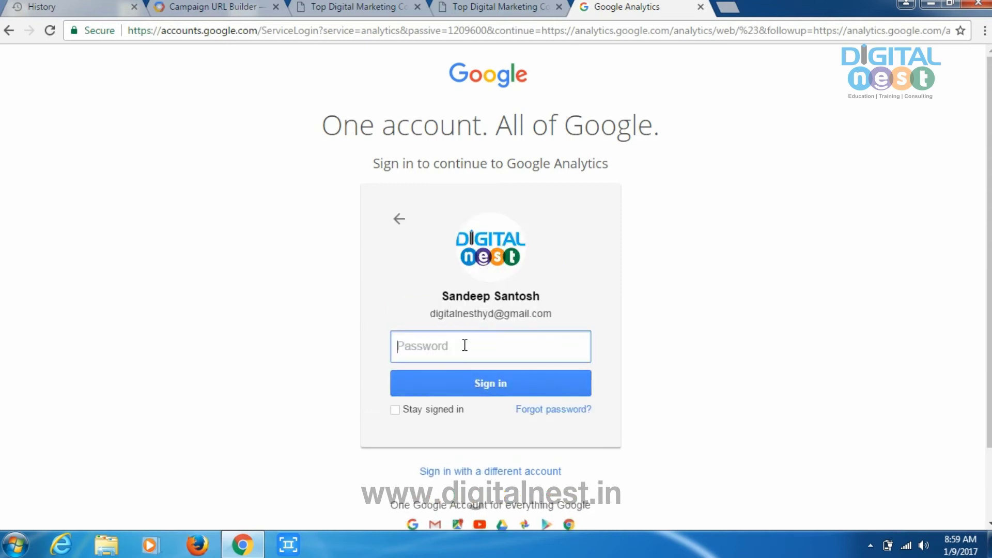
pyautogui.write('•••••••••••')
pyautogui.press('Return')
pyautogui.write('•')
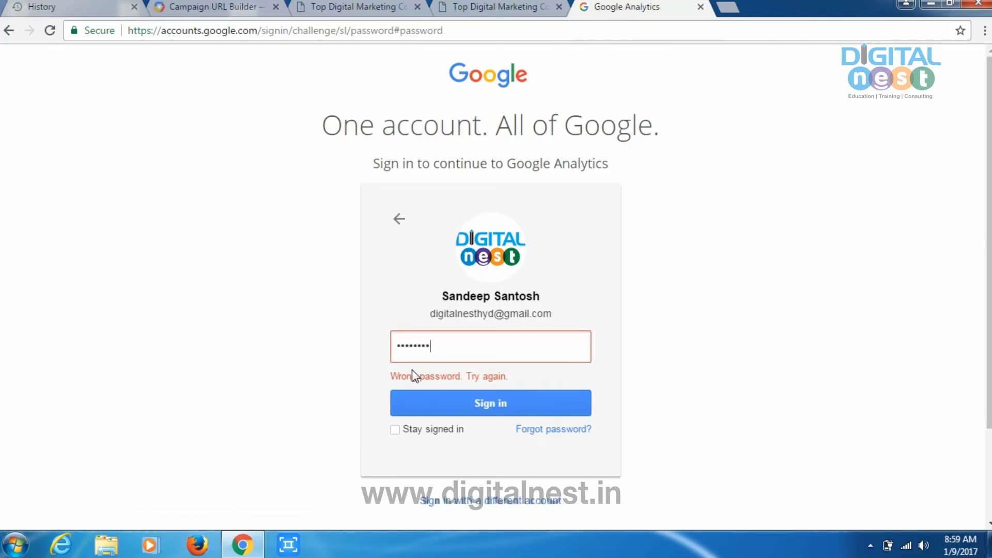
pyautogui.press('Return')
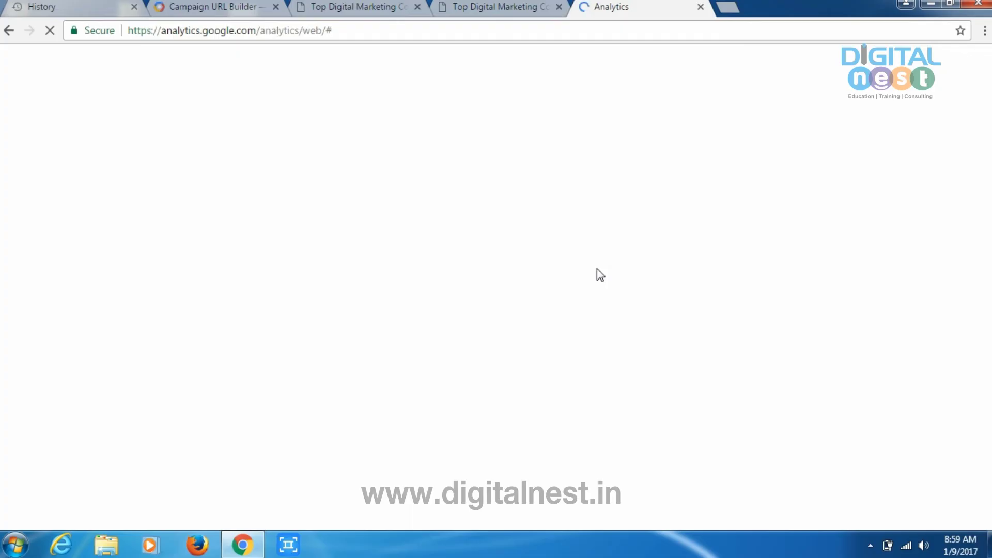
# Step: Close the tagged digitalnest.in tab and open the All Web Site Data view's reports
pyautogui.click(522, 11)
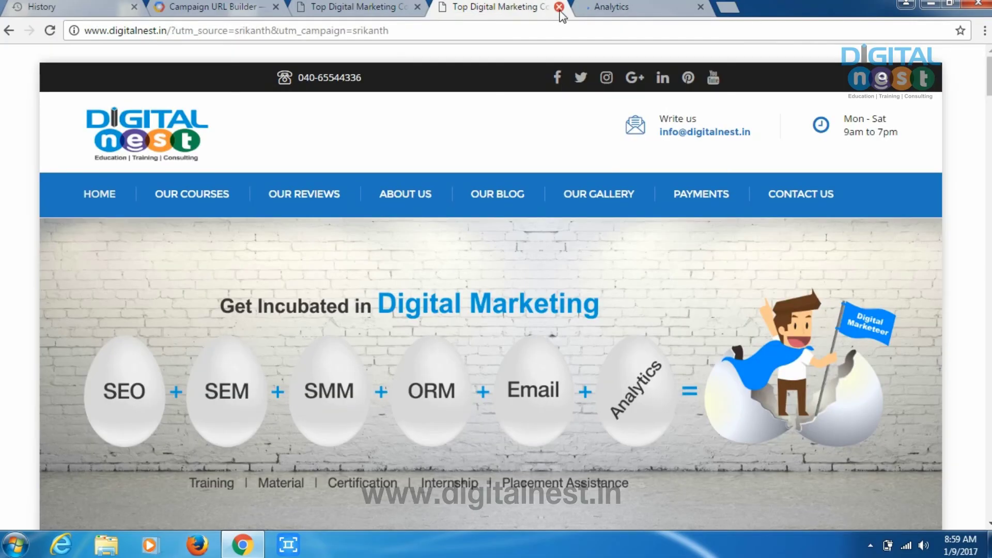
pyautogui.click(559, 7)
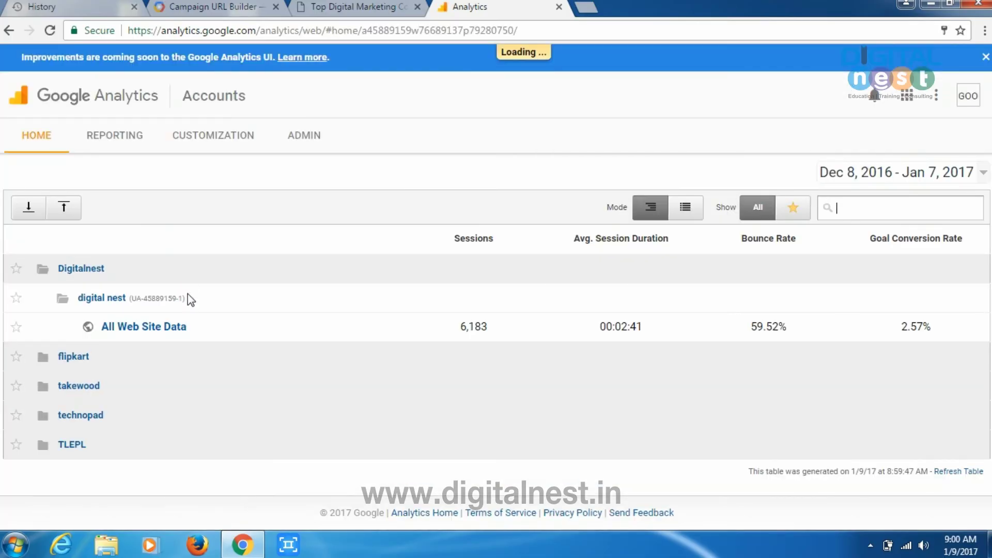
pyautogui.click(167, 329)
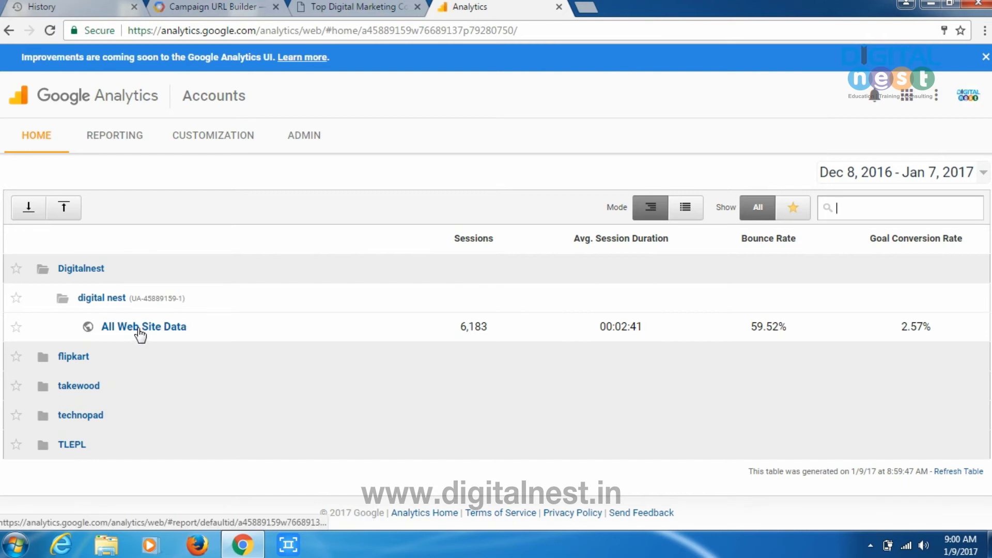
pyautogui.click(145, 330)
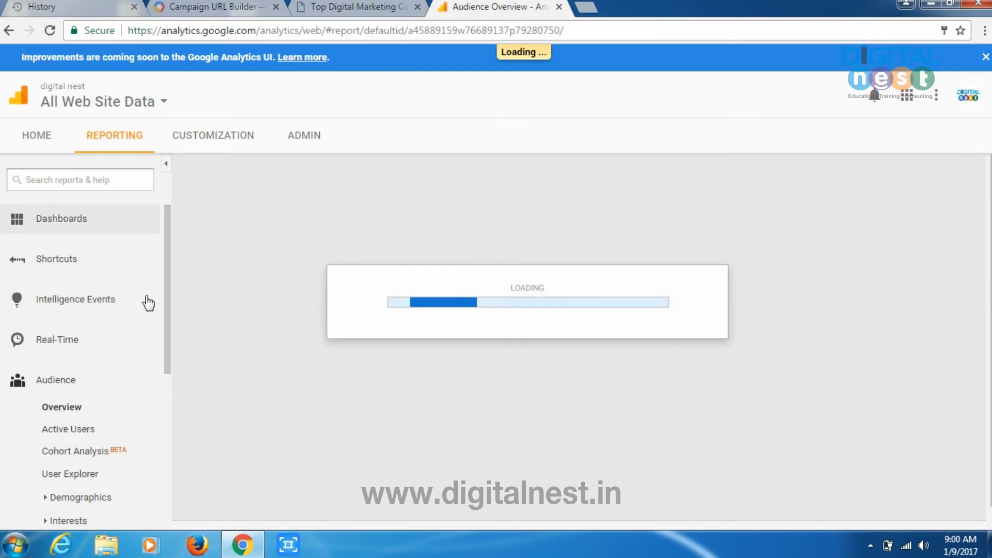
pyautogui.scroll(-5, 139, 297)
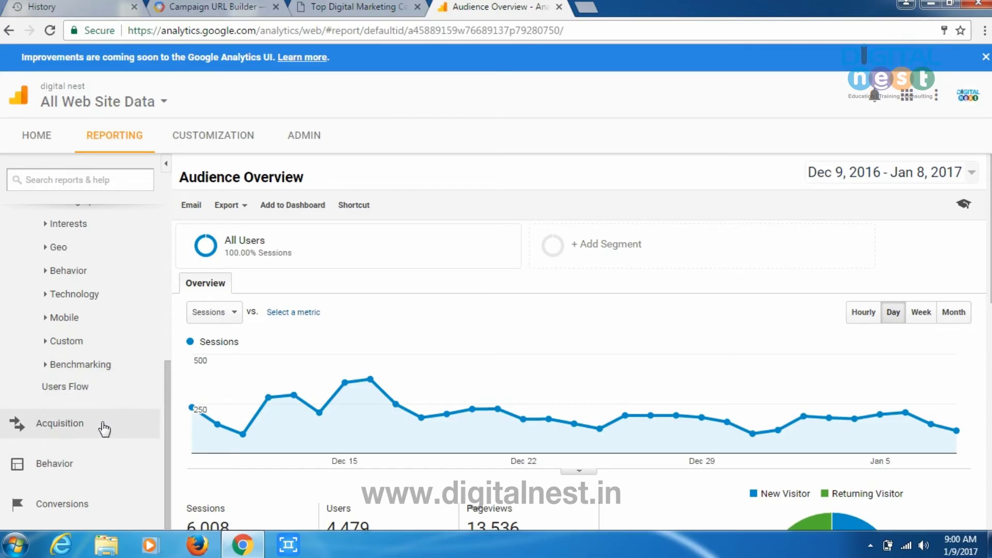
# Step: Expand Acquisition, then Campaigns, and open the All Campaigns report
pyautogui.click(63, 429)
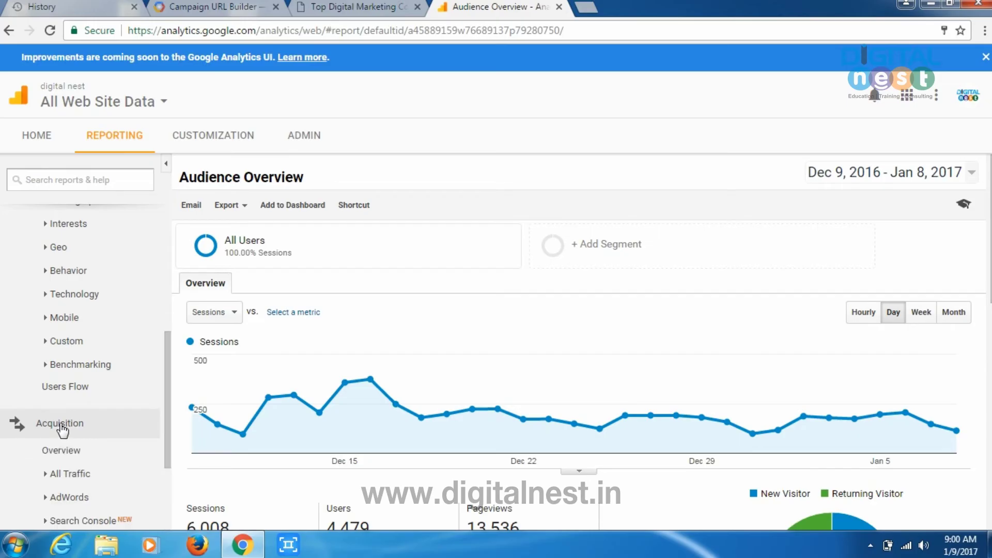
pyautogui.scroll(-3, 100, 377)
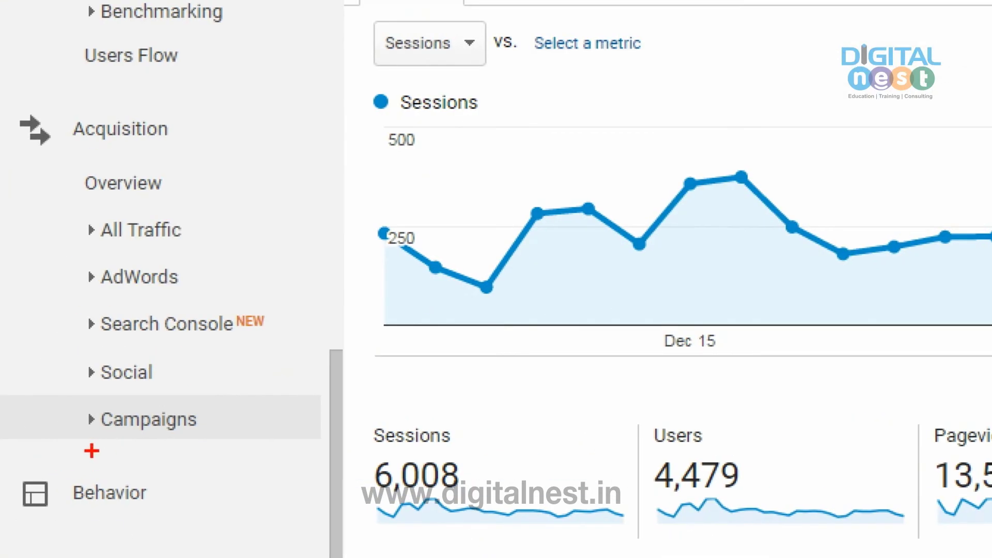
pyautogui.moveTo(62, 443)
pyautogui.mouseDown()
pyautogui.moveTo(200, 473)
pyautogui.moveTo(256, 400)
pyautogui.moveTo(54, 411)
pyautogui.mouseUp()
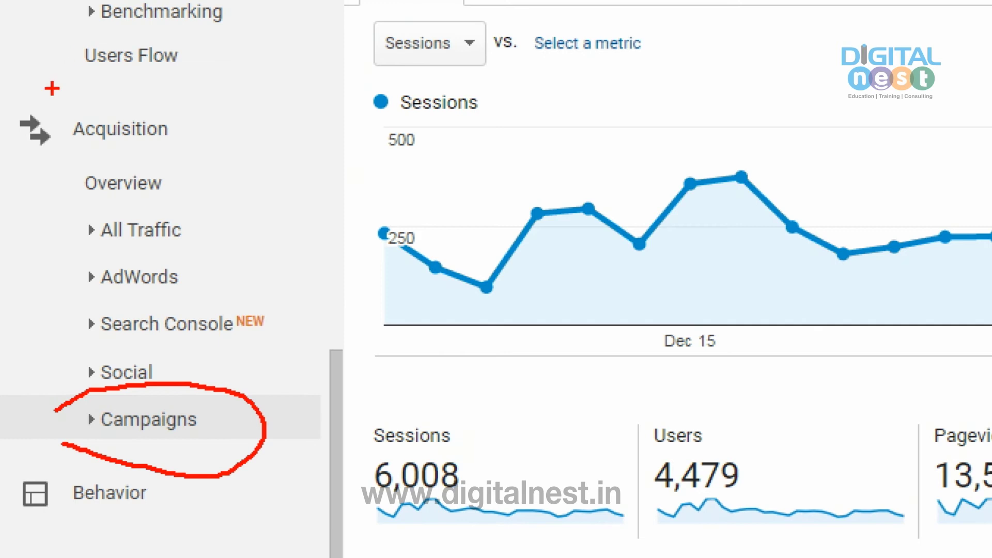
pyautogui.moveTo(15, 168); pyautogui.dragTo(165, 179)
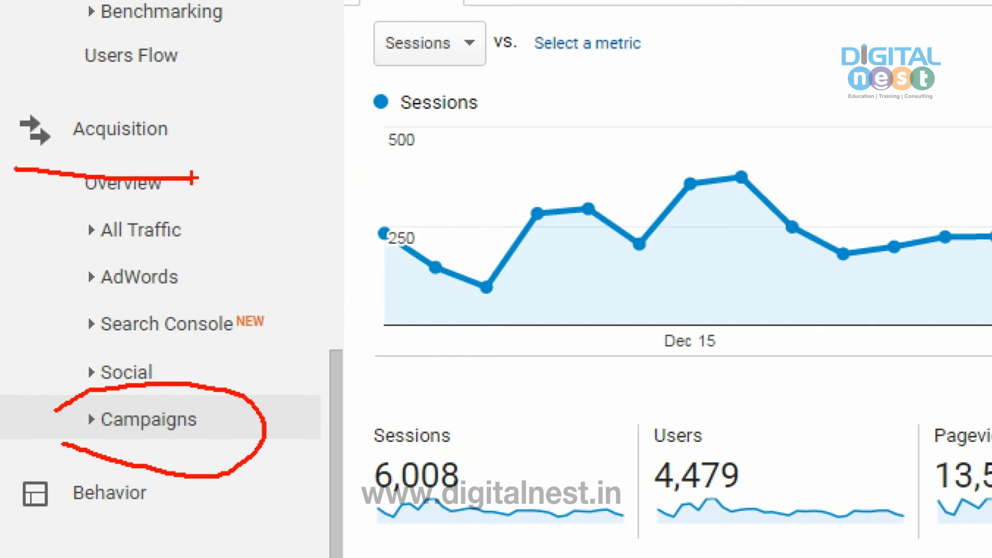
pyautogui.press('Escape')
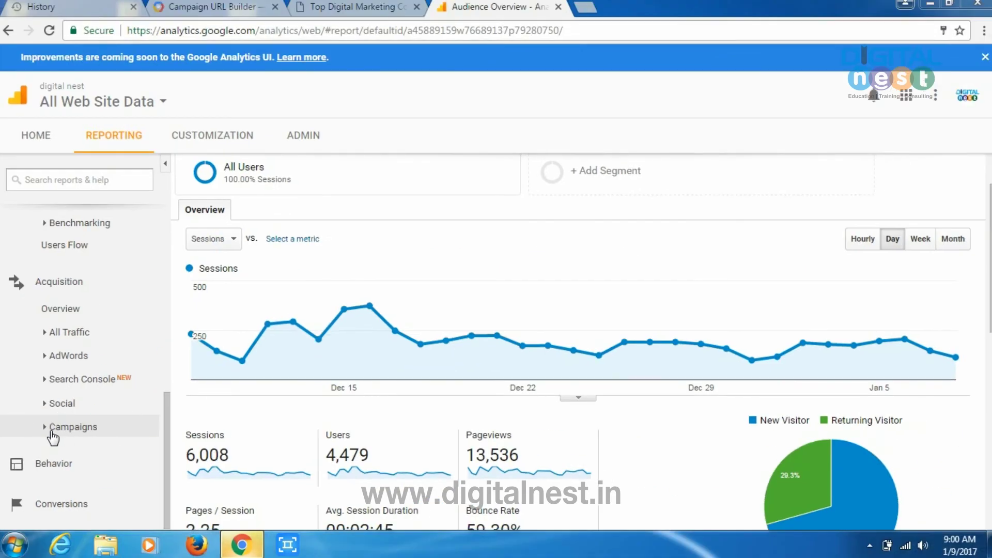
pyautogui.click(51, 429)
pyautogui.scroll(-2, 126, 432)
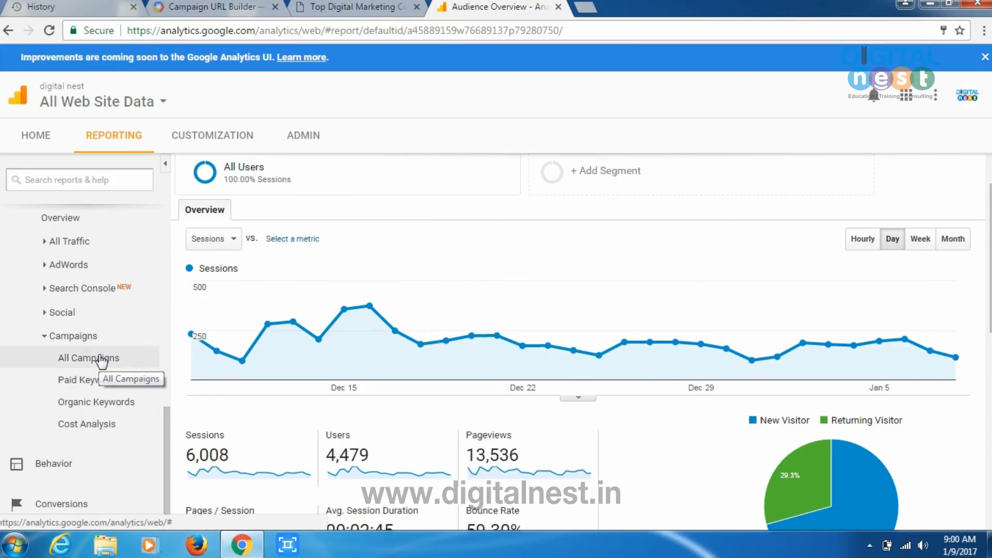
pyautogui.hotkey('ctrl', '1')
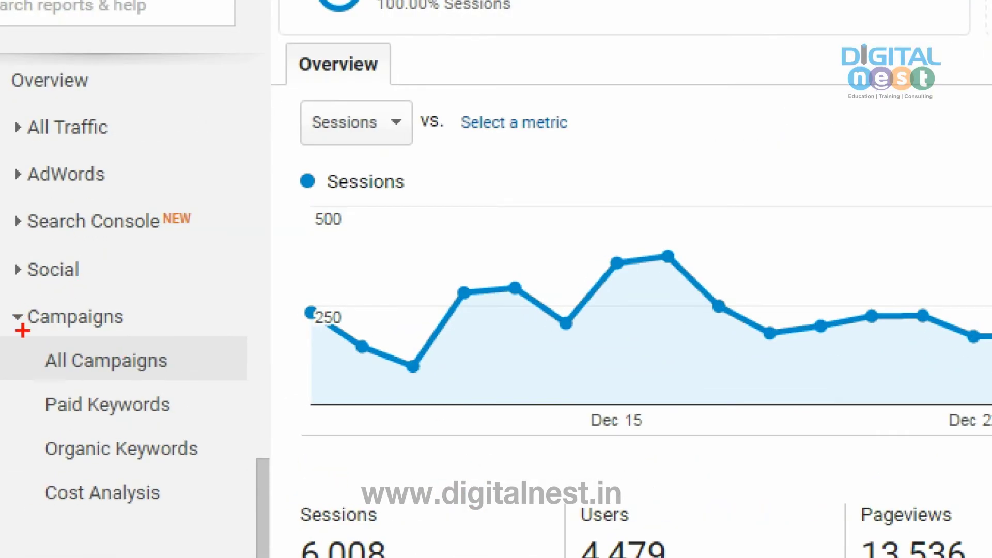
pyautogui.moveTo(25, 335); pyautogui.dragTo(147, 333)
pyautogui.moveTo(41, 380); pyautogui.dragTo(200, 380)
pyautogui.press('Escape')
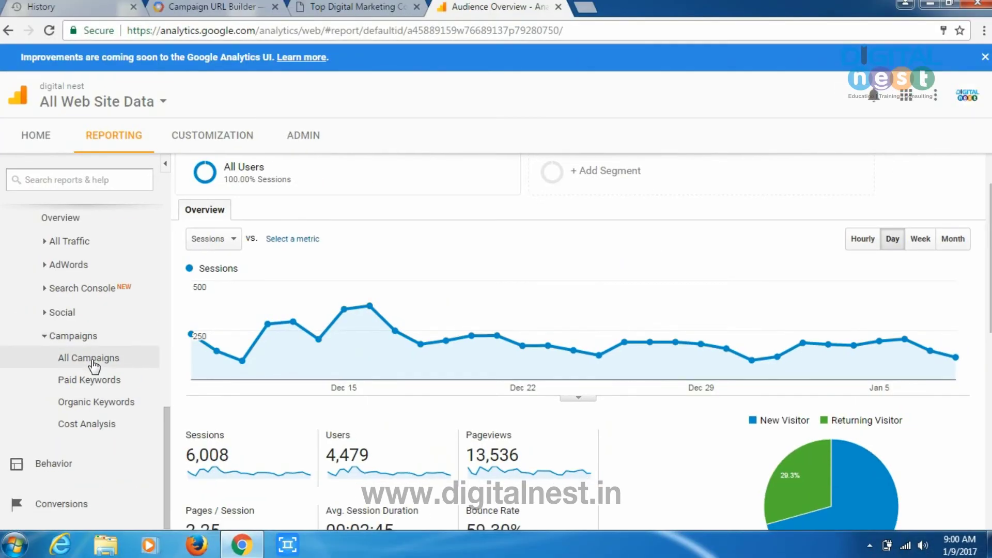
pyautogui.click(69, 357)
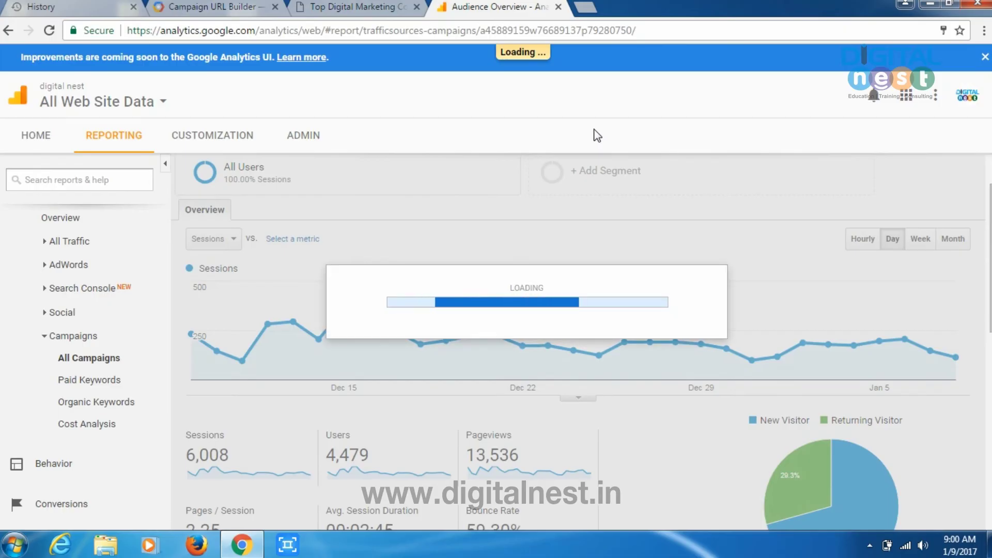
# Step: Scroll through the All Campaigns table totalling 1,042 sessions
pyautogui.scroll(-10, 577, 383)
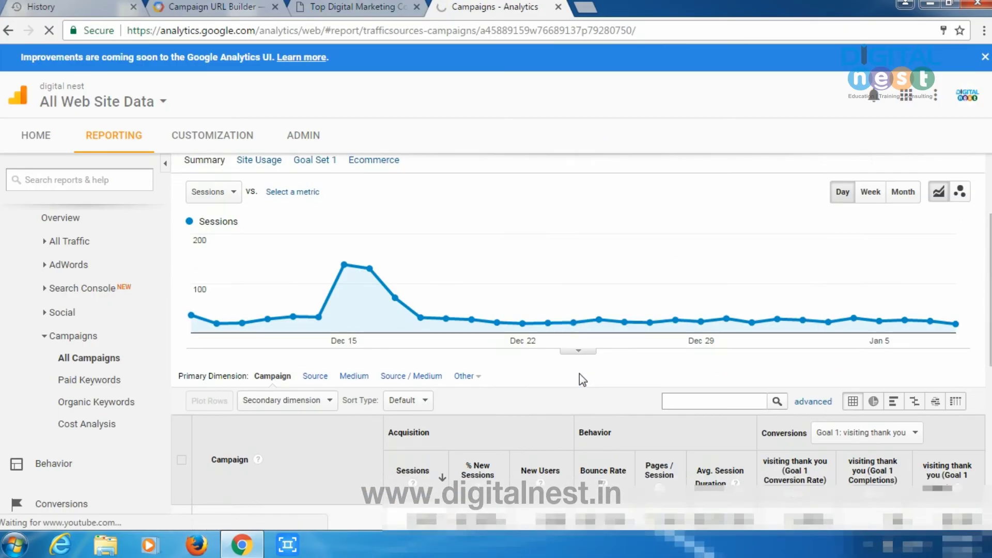
pyautogui.scroll(-1, 576, 383)
pyautogui.scroll(3, 576, 383)
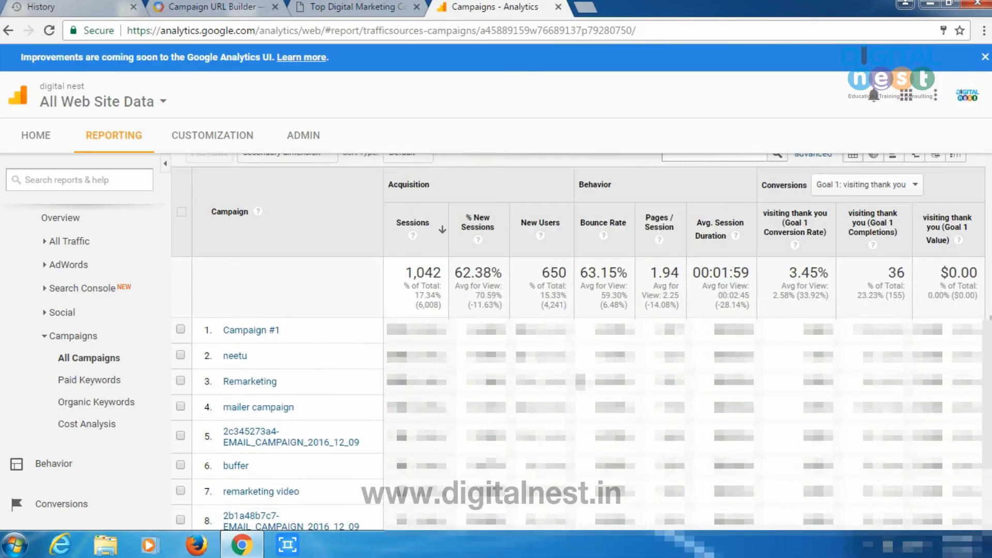
pyautogui.scroll(-1, 576, 382)
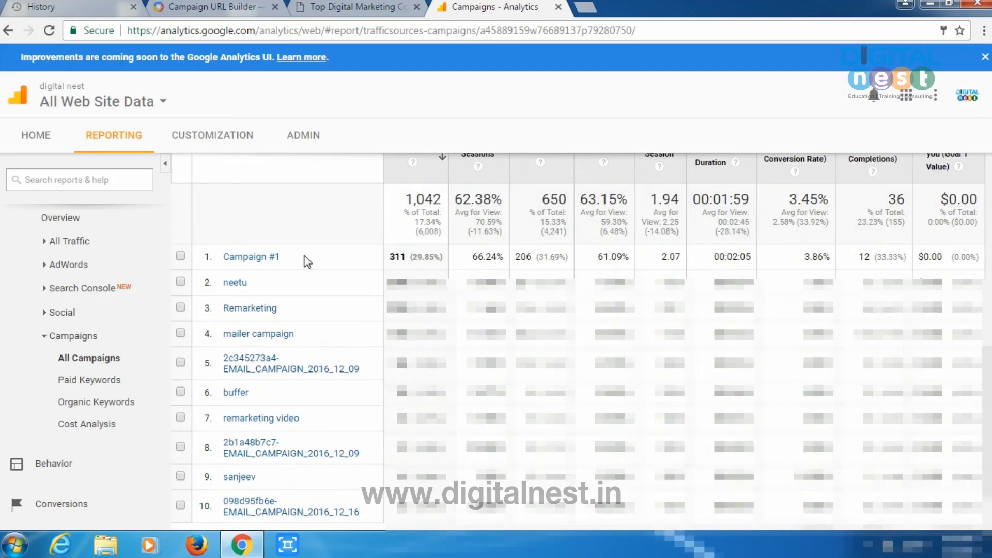
# Step: Return to the Campaign URL Builder and select the campaign name text
pyautogui.click(228, 7)
pyautogui.scroll(4, 380, 338)
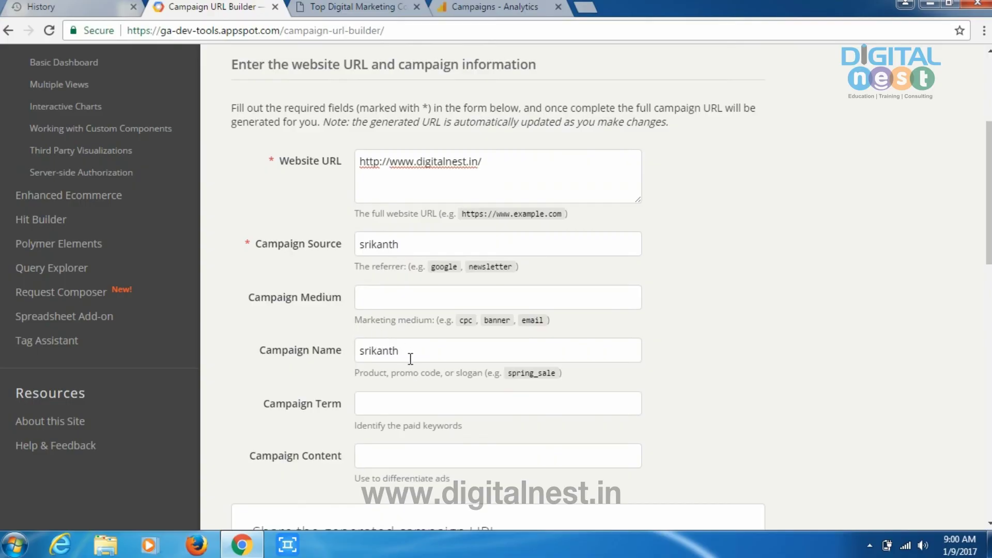
pyautogui.moveTo(410, 358); pyautogui.dragTo(340, 355)
# Step: Review Campaign #1's figures: 311 sessions, 206 new users, 00:02:05 average duration, 3.86% conversion rate
pyautogui.click(489, 7)
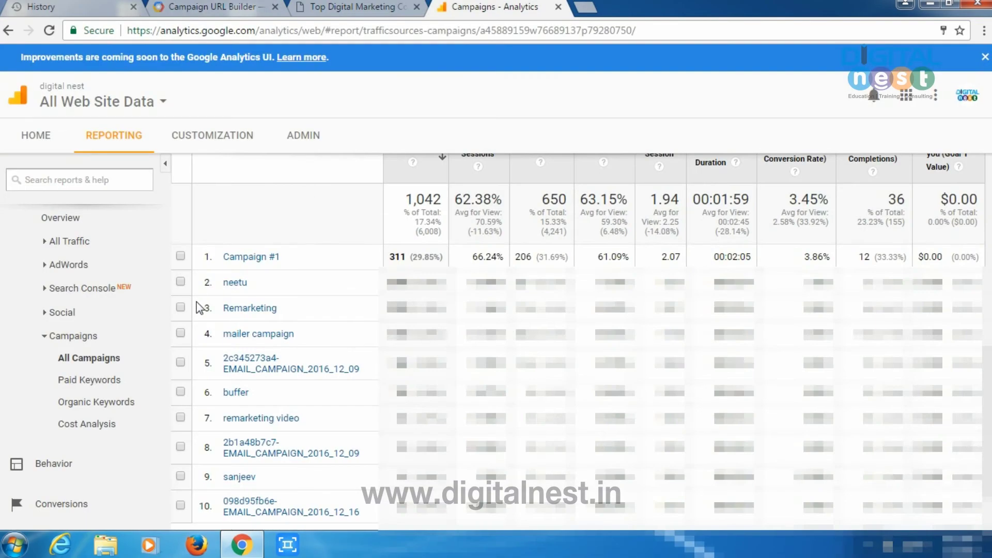
pyautogui.scroll(2, 327, 362)
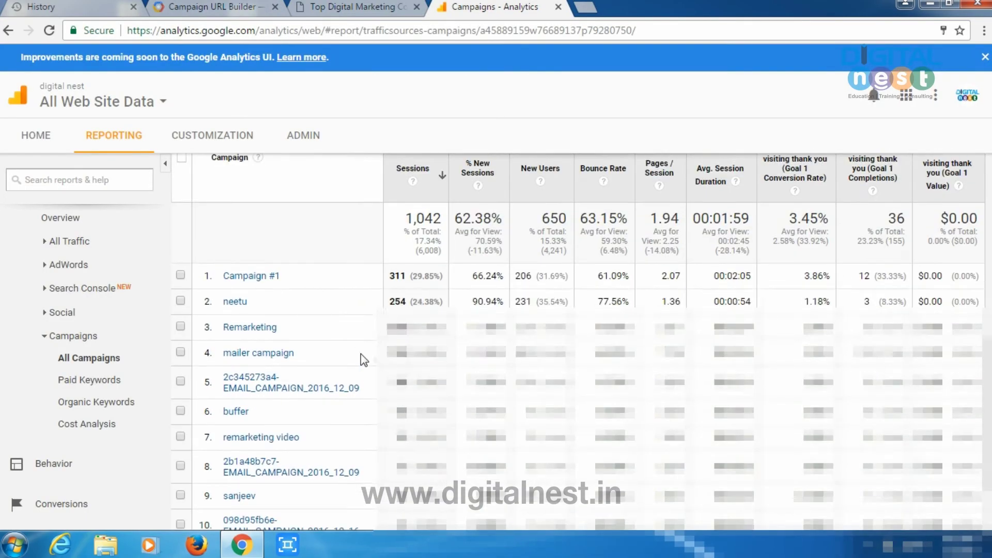
pyautogui.scroll(2, 368, 366)
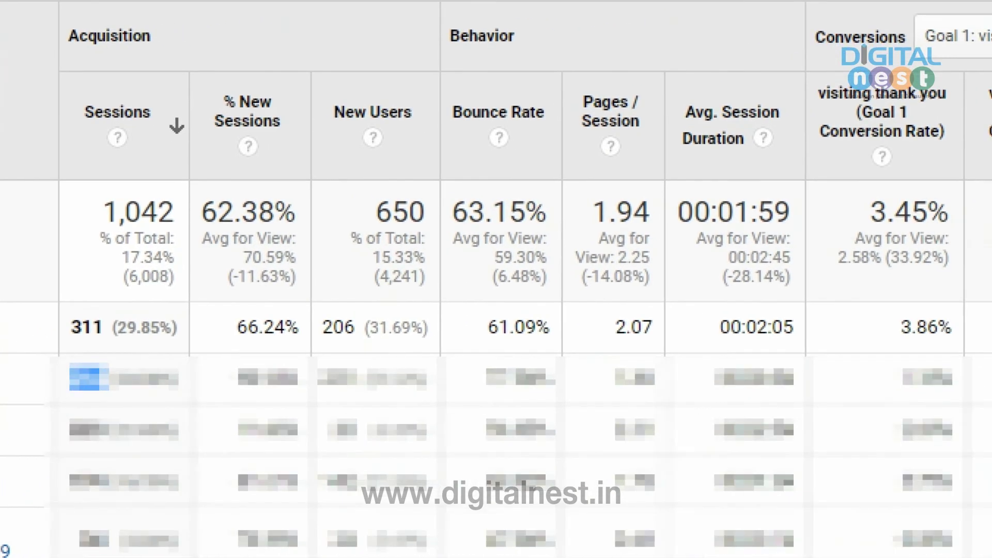
pyautogui.moveTo(378, 393); pyautogui.dragTo(466, 387)
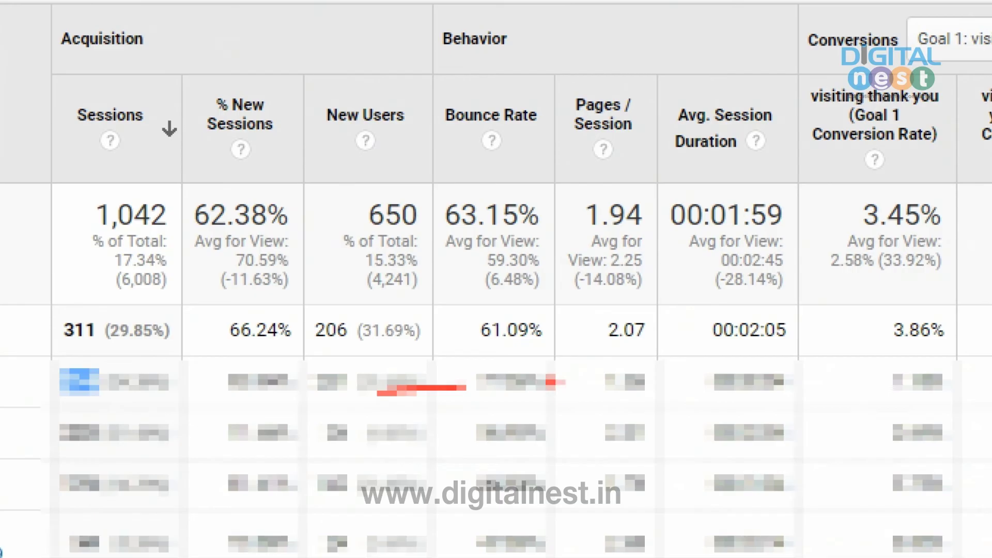
pyautogui.moveTo(595, 410); pyautogui.dragTo(650, 427)
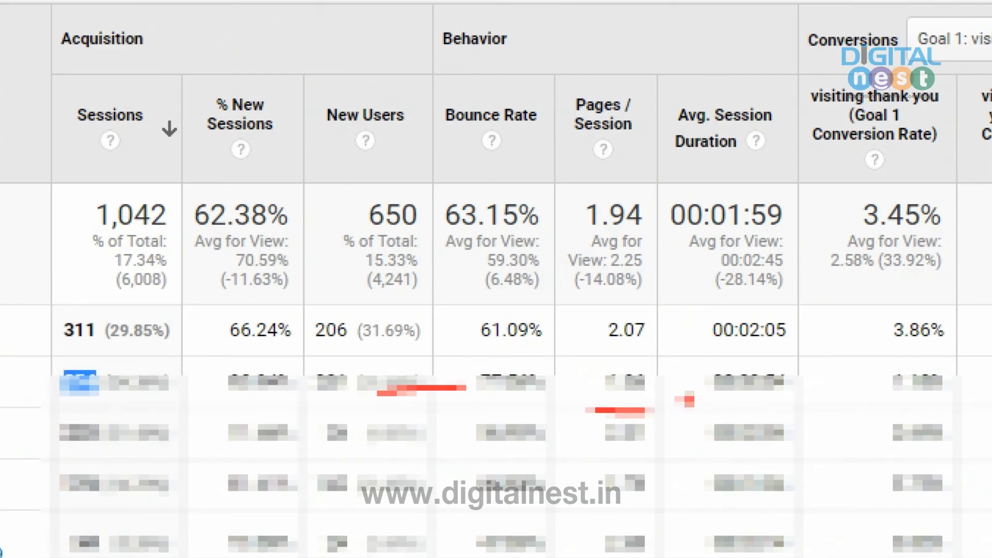
pyautogui.moveTo(765, 408); pyautogui.dragTo(825, 387)
pyautogui.moveTo(747, 334); pyautogui.dragTo(739, 394)
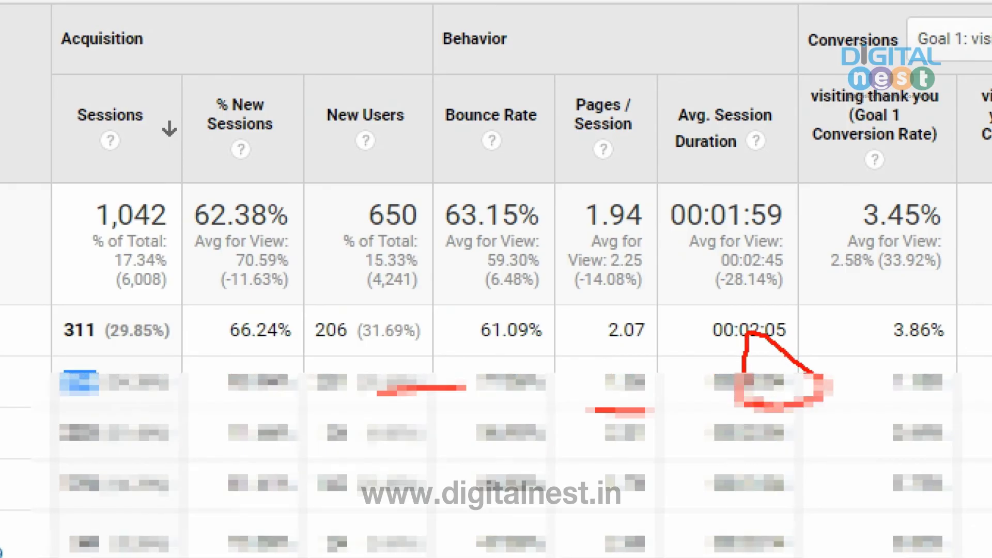
pyautogui.moveTo(931, 411)
pyautogui.mouseDown()
pyautogui.moveTo(884, 412)
pyautogui.moveTo(960, 366)
pyautogui.moveTo(843, 362)
pyautogui.moveTo(892, 413)
pyautogui.mouseUp()
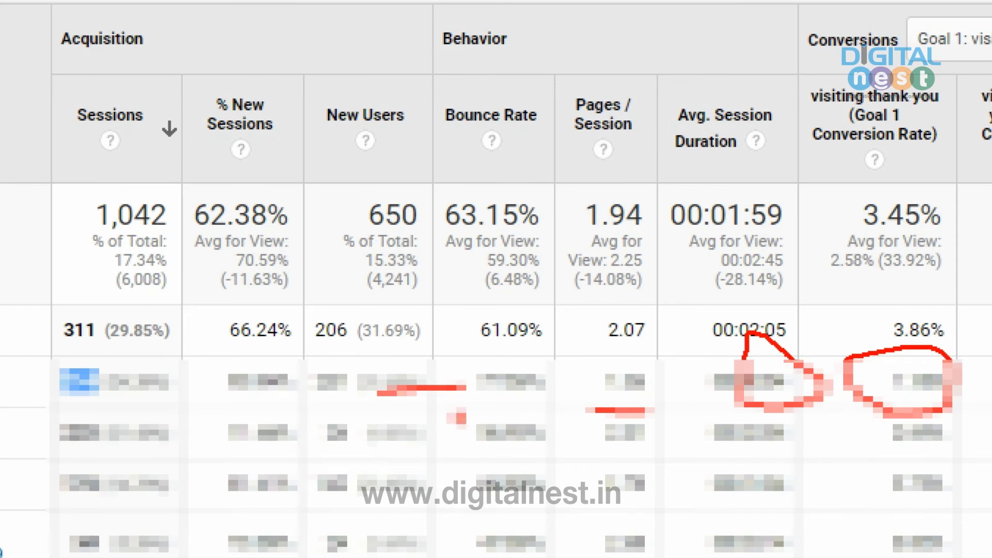
pyautogui.moveTo(307, 399)
pyautogui.mouseDown()
pyautogui.moveTo(336, 341)
pyautogui.moveTo(304, 360)
pyautogui.mouseUp()
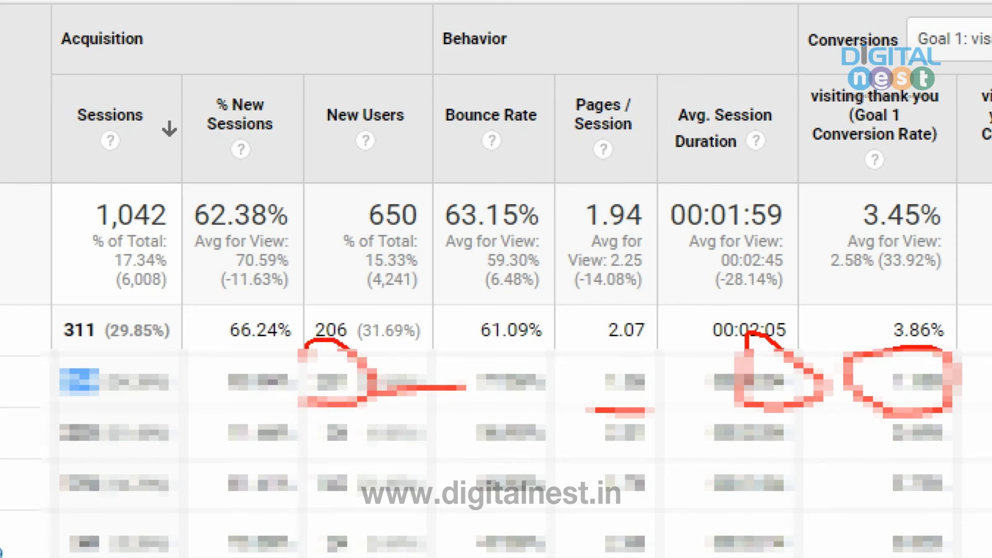
pyautogui.moveTo(953, 432)
pyautogui.mouseDown()
pyautogui.moveTo(951, 406)
pyautogui.moveTo(925, 408)
pyautogui.mouseUp()
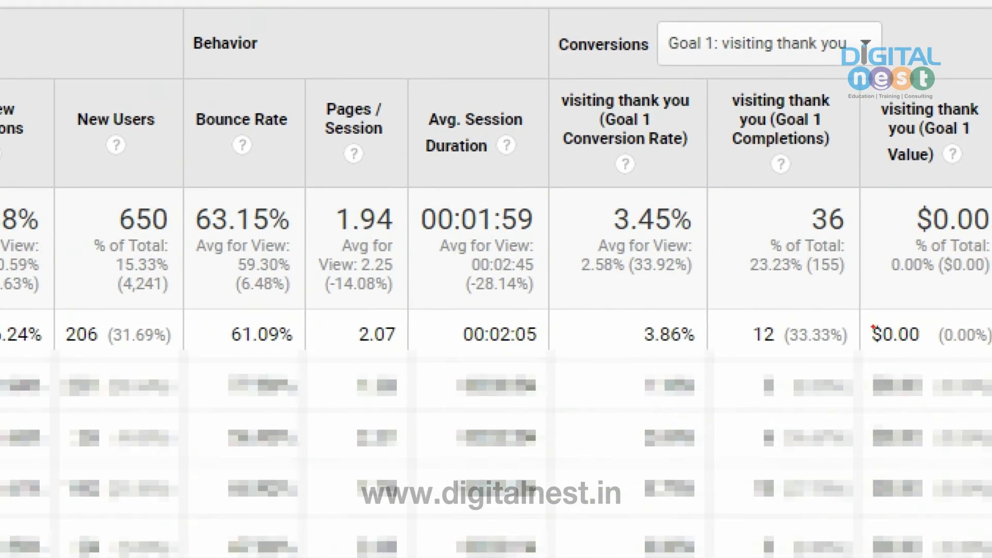
# Step: Mark Campaign #1's 12 Goal 1 completions, 33.33% of the 36 total
pyautogui.moveTo(839, 370); pyautogui.dragTo(874, 367)
pyautogui.moveTo(784, 409)
pyautogui.mouseDown()
pyautogui.moveTo(755, 362)
pyautogui.moveTo(725, 412)
pyautogui.mouseUp()
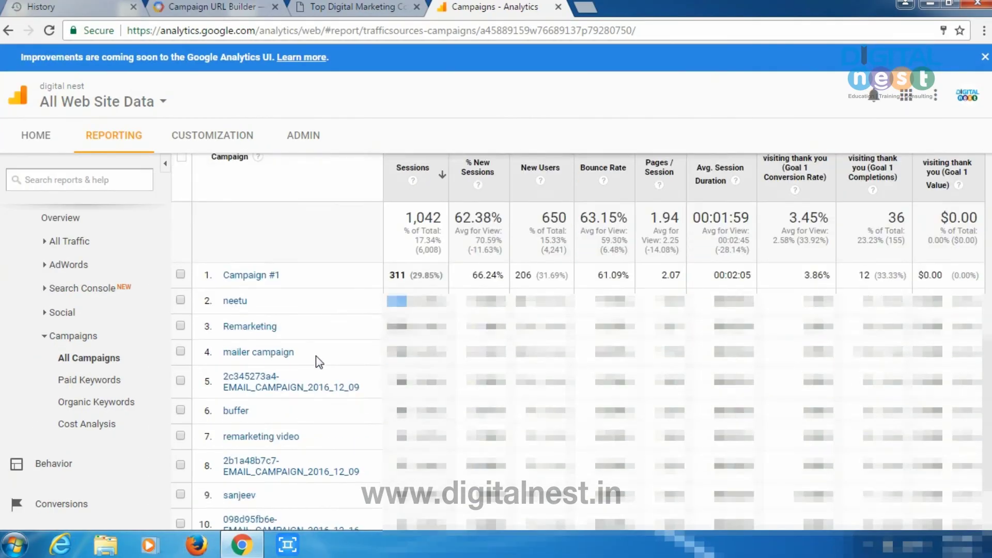
pyautogui.scroll(-2, 318, 361)
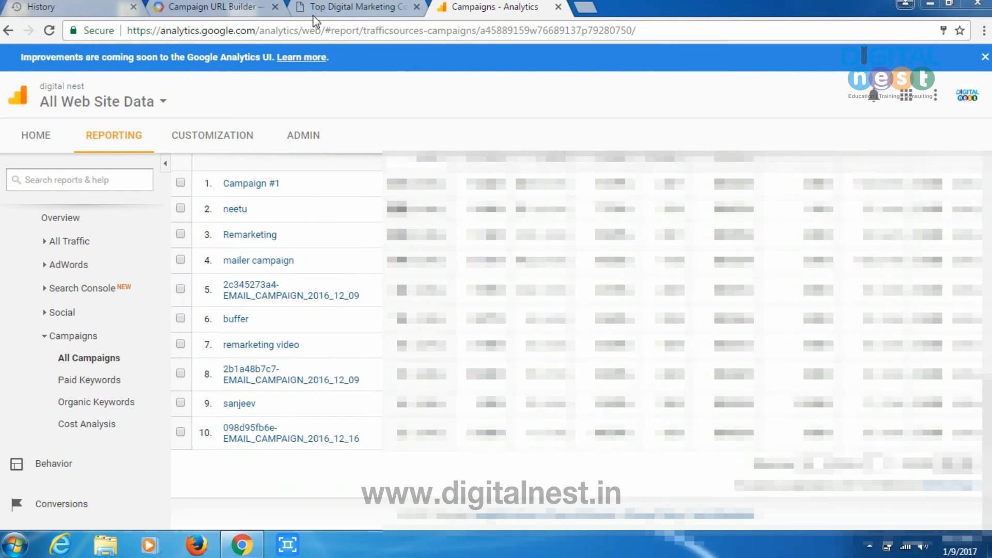
# Step: Copy the generated campaign URL from the builder, then return to the All Campaigns report
pyautogui.click(223, 7)
pyautogui.scroll(-5, 434, 421)
pyautogui.scroll(-1, 428, 372)
pyautogui.moveTo(614, 230); pyautogui.dragTo(222, 229)
pyautogui.rightClick(286, 234)
pyautogui.click(313, 243)
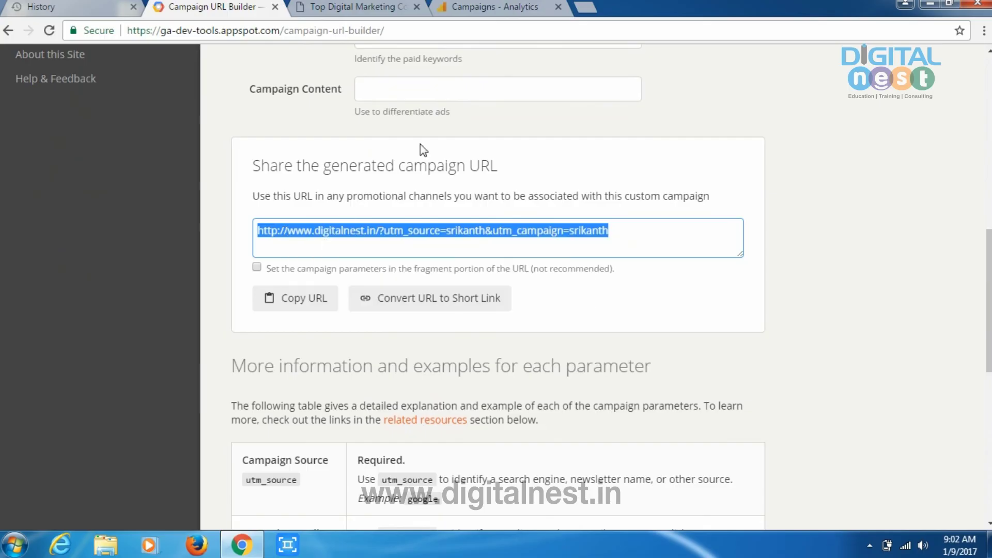
pyautogui.click(525, 8)
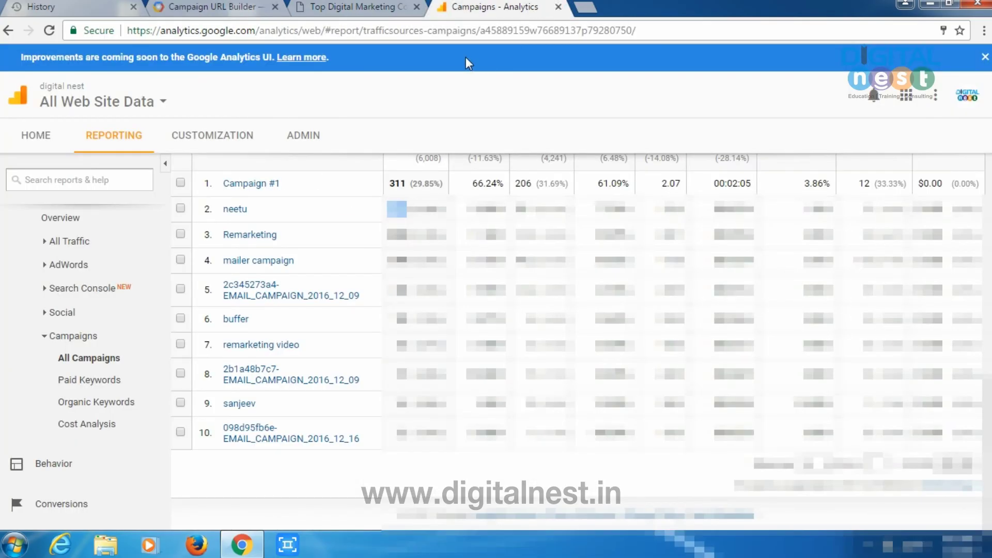
pyautogui.scroll(3, 379, 388)
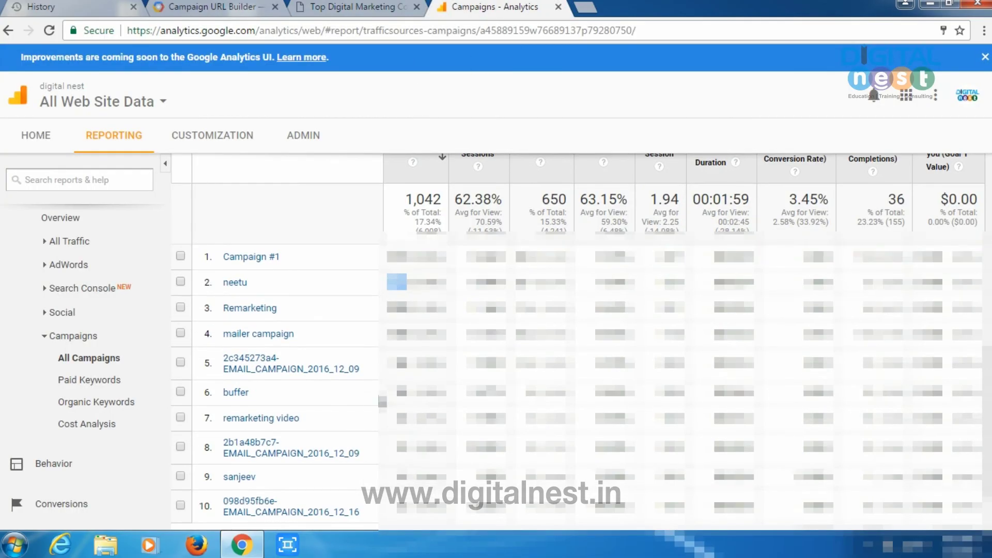
pyautogui.scroll(-3, 378, 402)
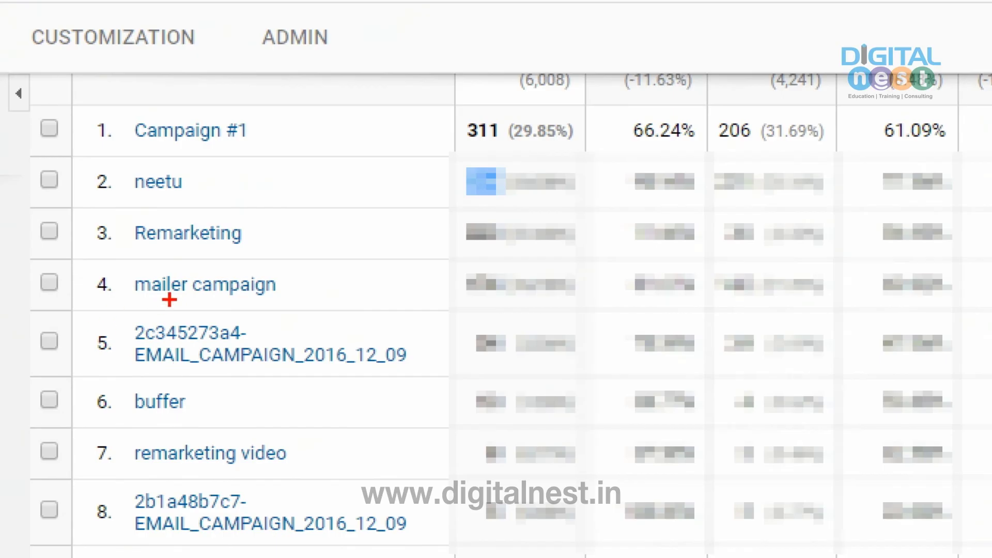
pyautogui.moveTo(133, 257)
pyautogui.mouseDown()
pyautogui.moveTo(279, 272)
pyautogui.moveTo(214, 182)
pyautogui.mouseUp()
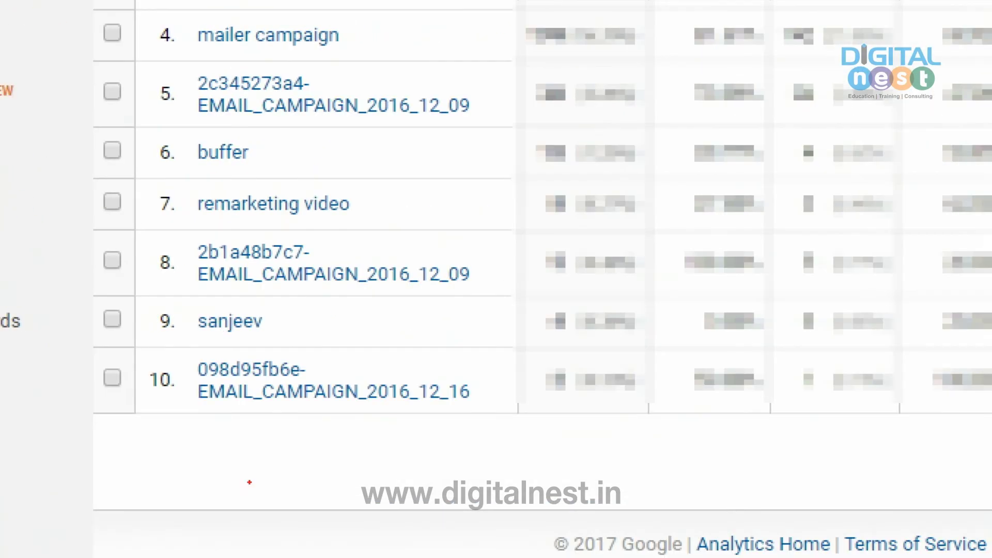
pyautogui.moveTo(149, 427)
pyautogui.mouseDown()
pyautogui.moveTo(320, 435)
pyautogui.moveTo(171, 416)
pyautogui.mouseUp()
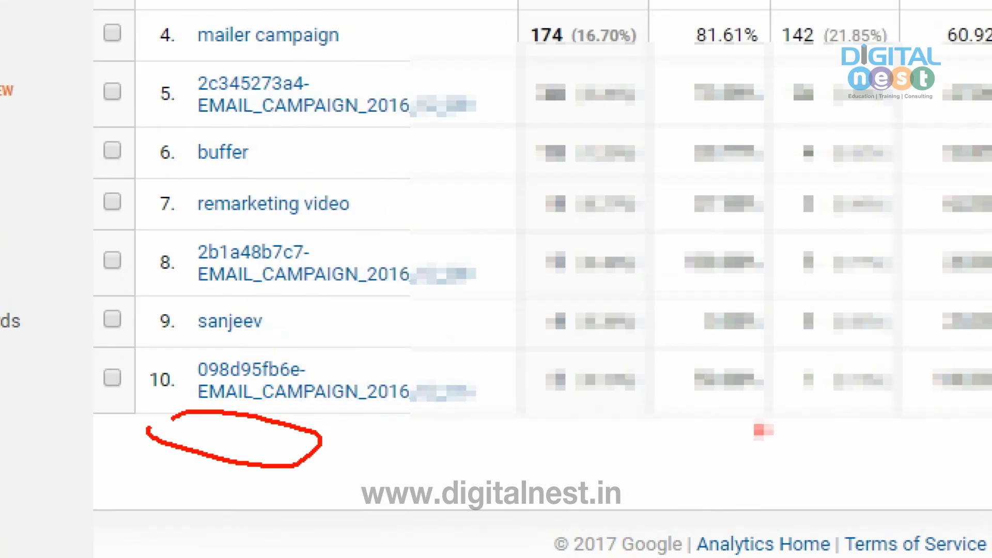
pyautogui.scroll(4, 358, 424)
pyautogui.scroll(-4, 357, 424)
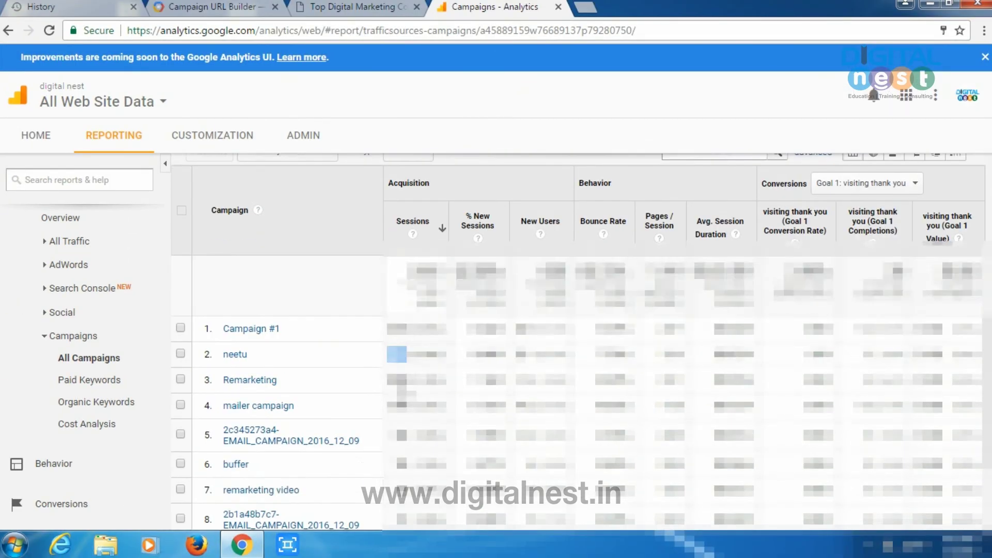
pyautogui.scroll(1, 578, 340)
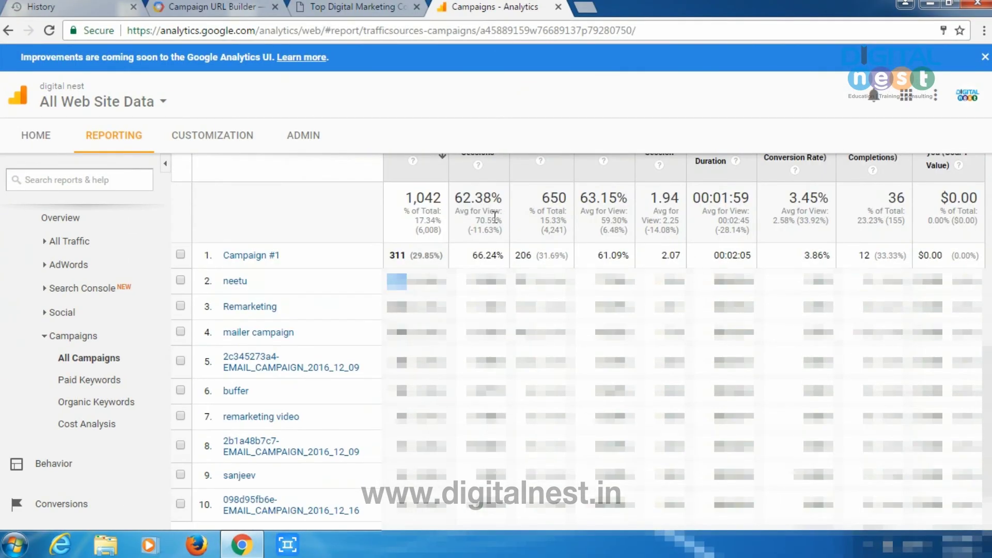
pyautogui.scroll(1, 494, 216)
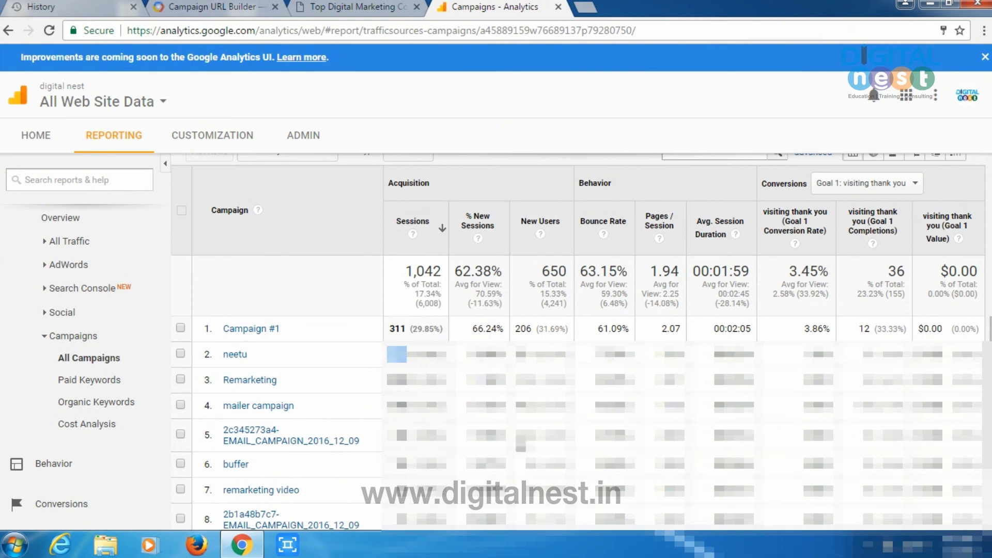
pyautogui.scroll(-2, 618, 398)
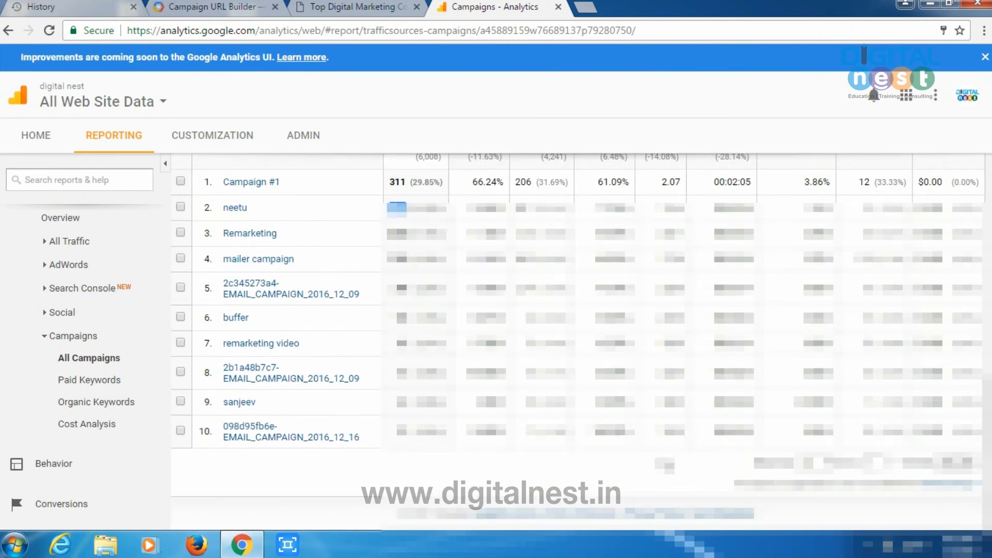
pyautogui.scroll(3, 664, 178)
pyautogui.scroll(-4, 672, 422)
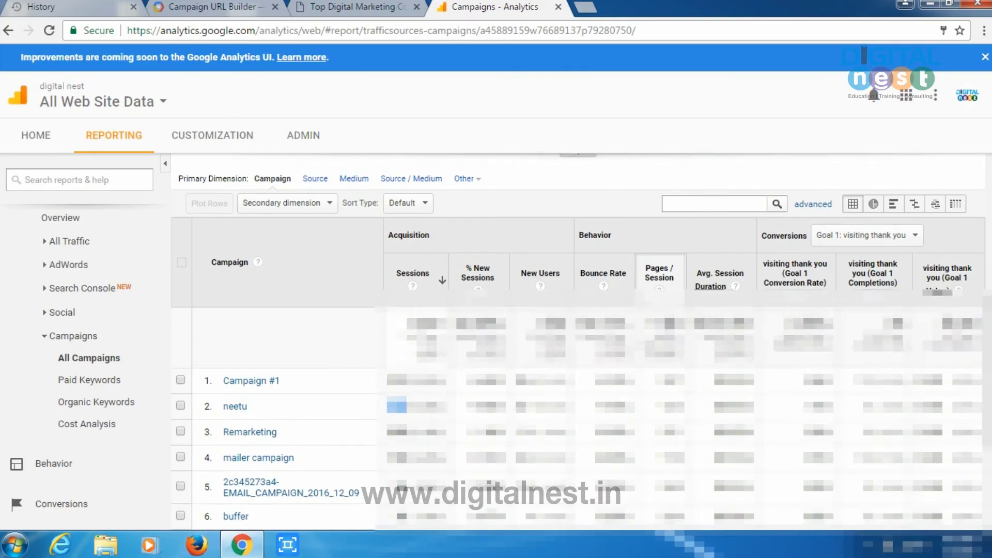
pyautogui.scroll(2, 670, 423)
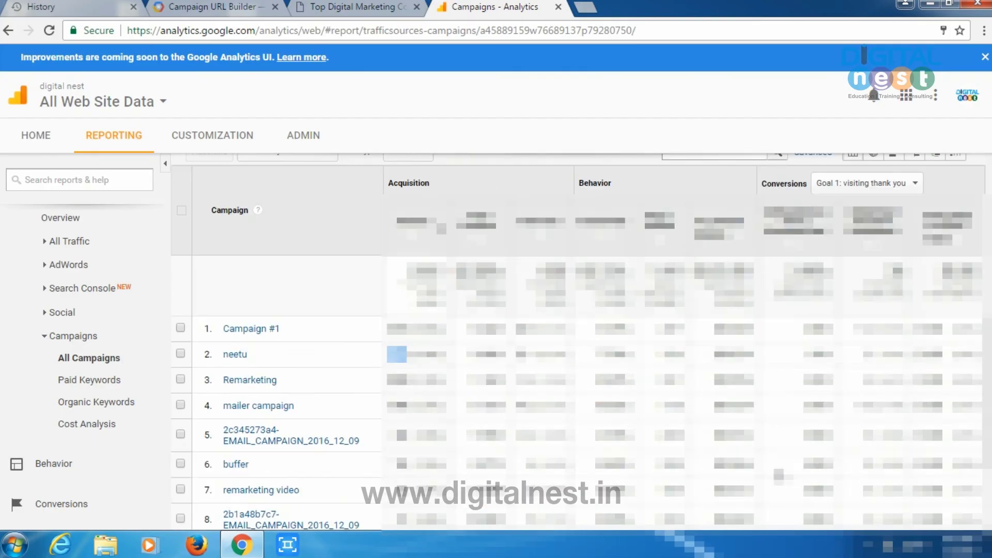
pyautogui.scroll(-1, 670, 423)
pyautogui.scroll(-1, 670, 423)
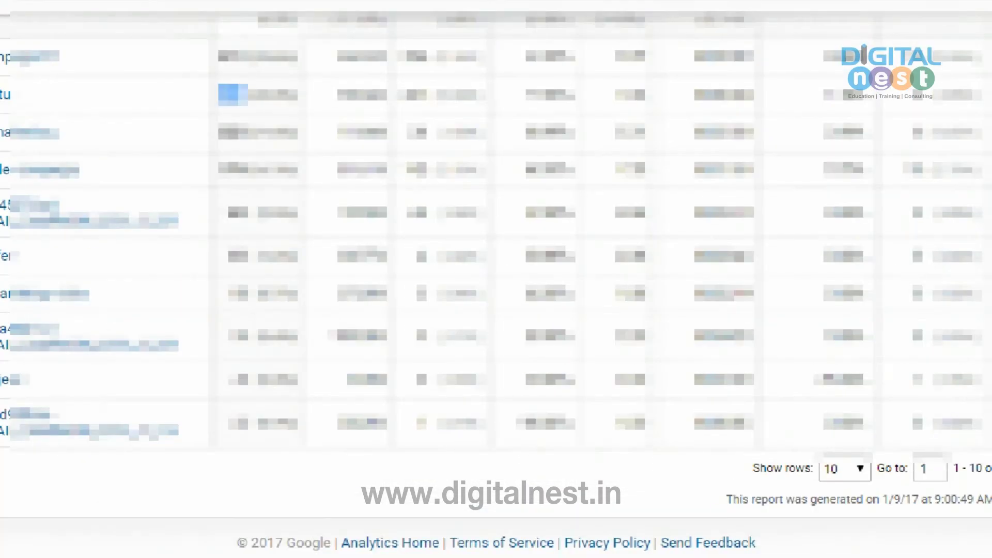
pyautogui.moveTo(667, 499)
pyautogui.mouseDown()
pyautogui.moveTo(712, 500)
pyautogui.moveTo(798, 477)
pyautogui.moveTo(990, 483)
pyautogui.moveTo(719, 432)
pyautogui.mouseUp()
pyautogui.scroll(5, 886, 299)
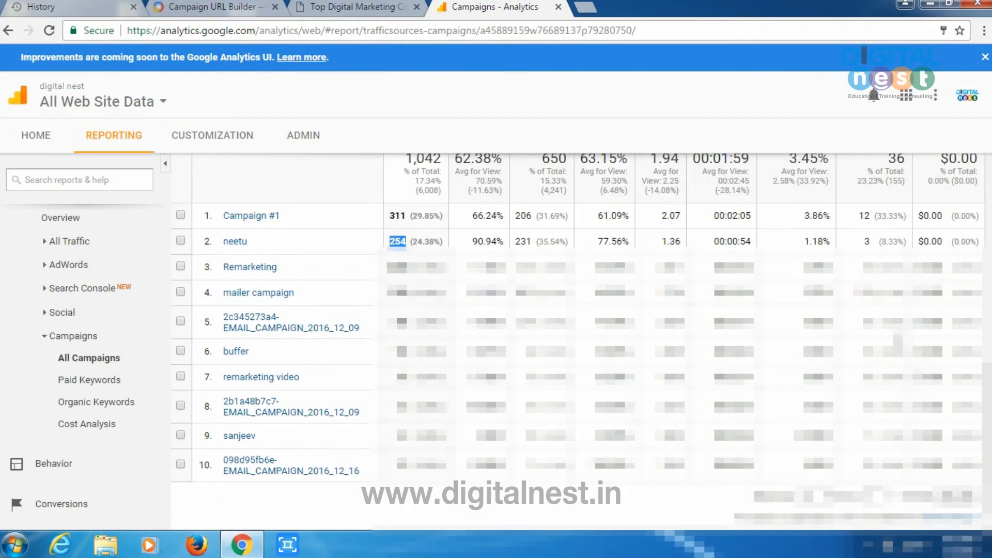
pyautogui.scroll(-3, 886, 299)
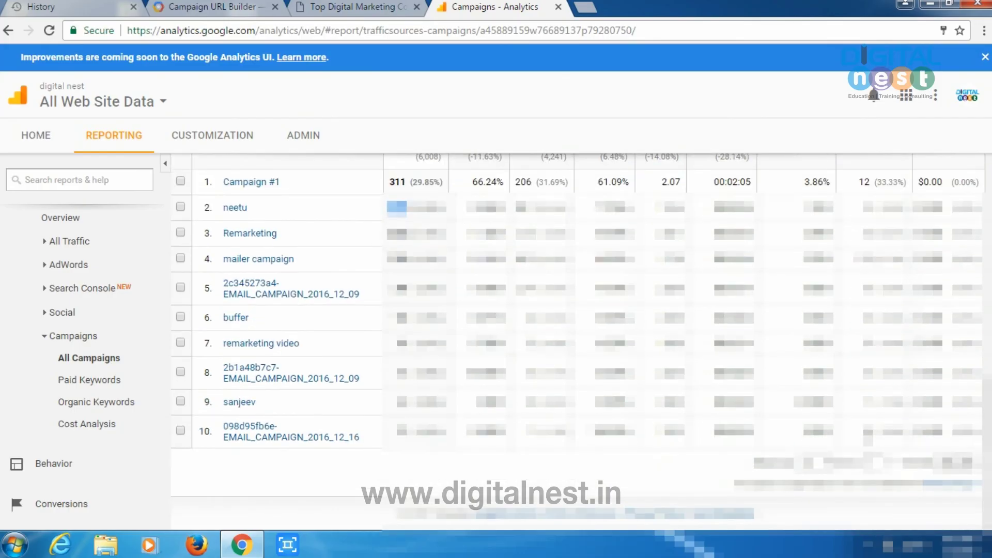
pyautogui.scroll(4, 886, 299)
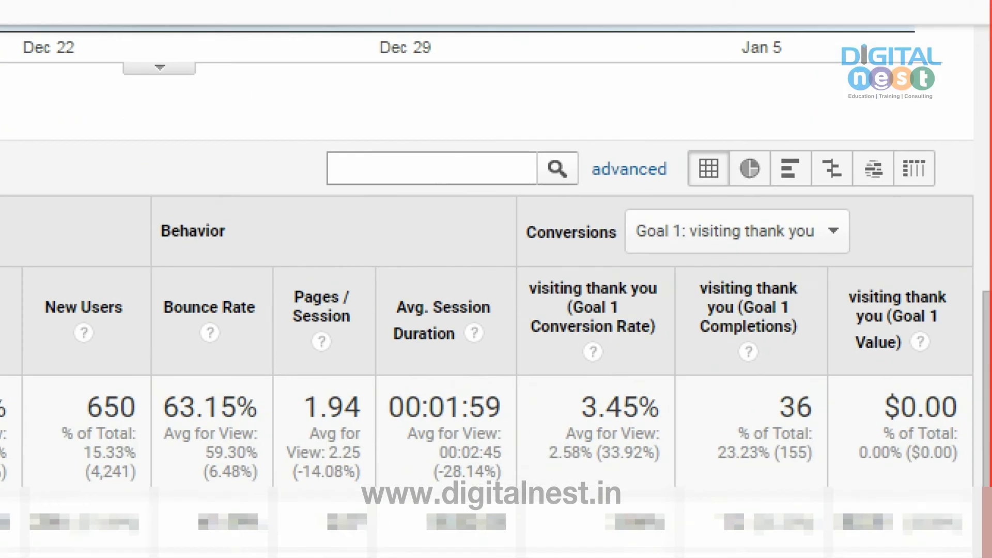
pyautogui.moveTo(709, 365)
pyautogui.mouseDown()
pyautogui.moveTo(809, 250)
pyautogui.moveTo(670, 304)
pyautogui.moveTo(670, 327)
pyautogui.mouseUp()
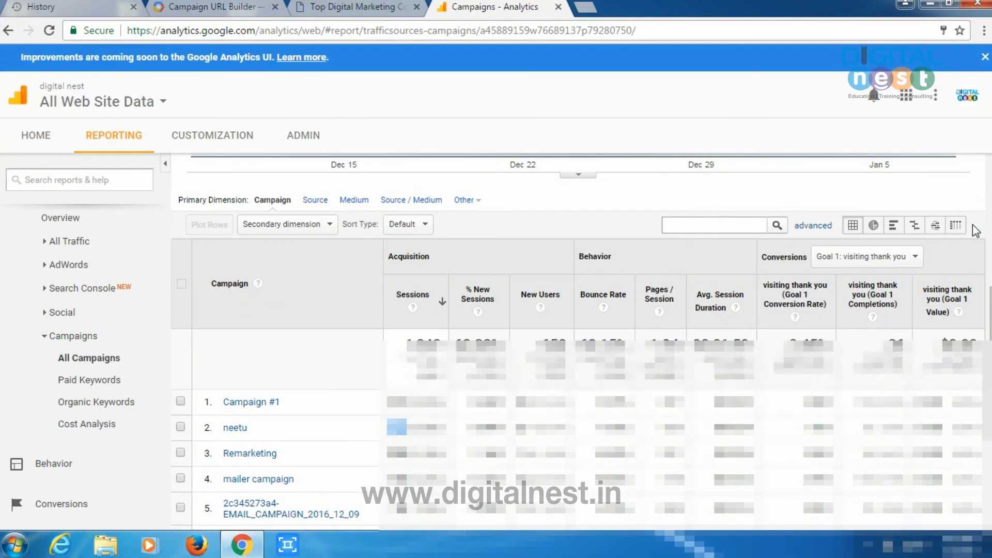
pyautogui.scroll(-3, 581, 341)
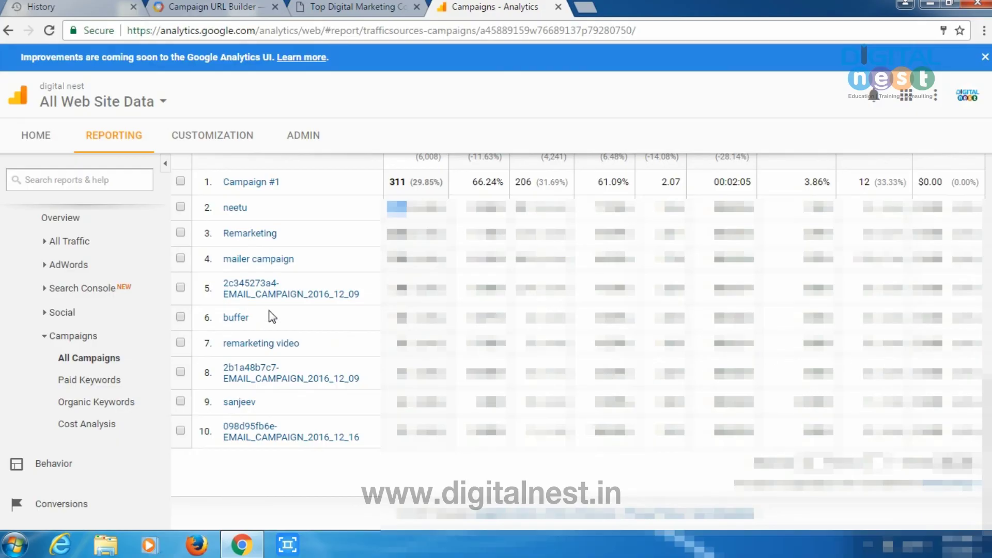
pyautogui.scroll(10, 344, 370)
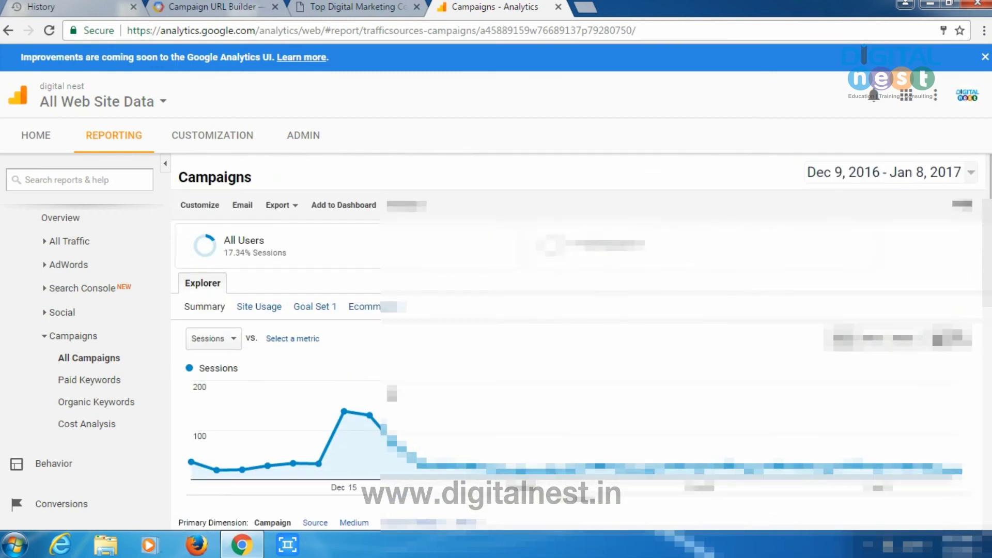
pyautogui.click(180, 7)
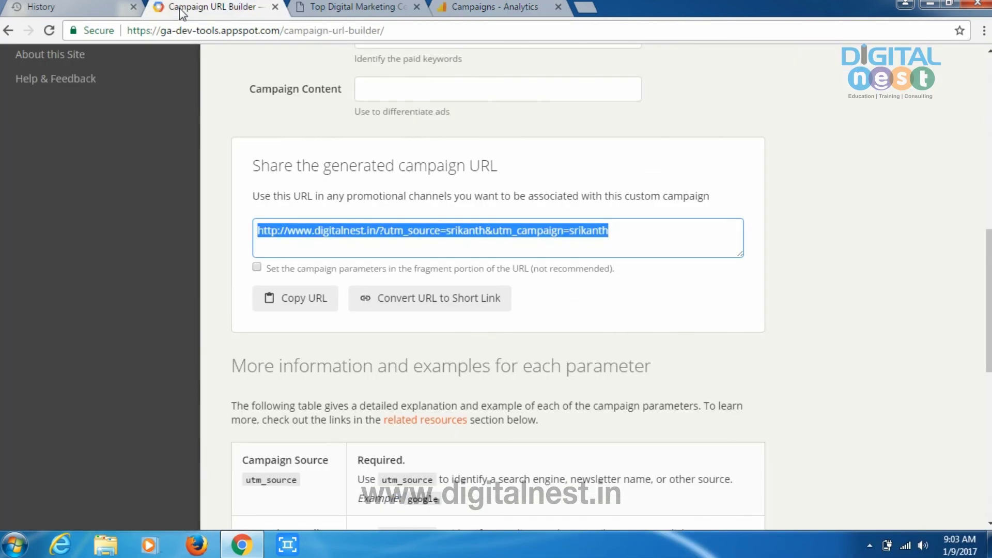
pyautogui.scroll(8, 210, 139)
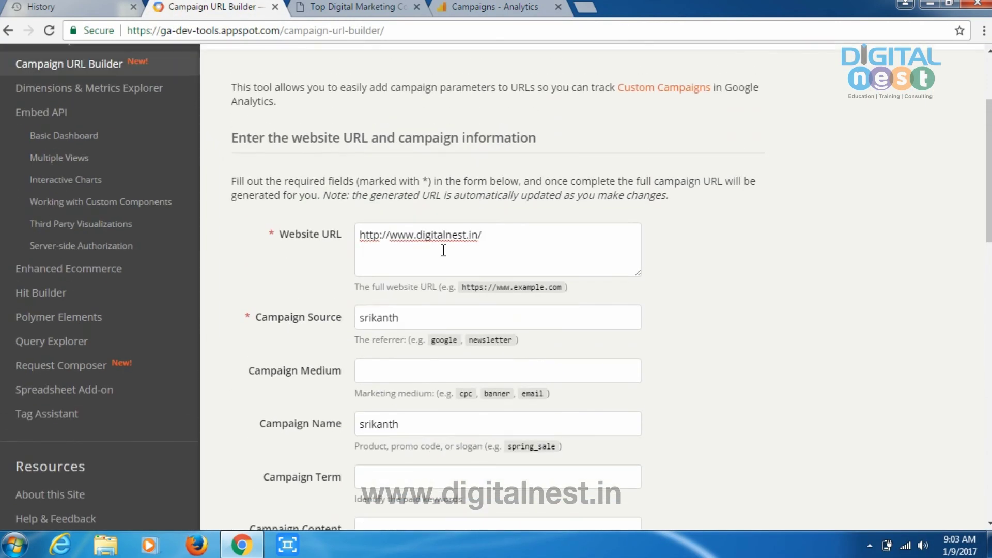
pyautogui.click(506, 234)
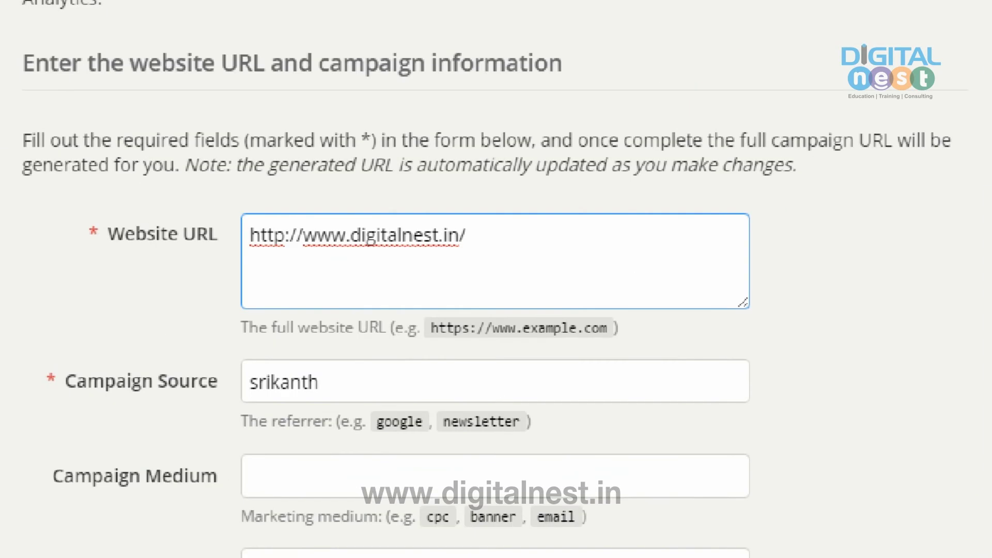
pyautogui.moveTo(174, 285)
pyautogui.mouseDown()
pyautogui.moveTo(621, 217)
pyautogui.moveTo(310, 140)
pyautogui.moveTo(175, 251)
pyautogui.mouseUp()
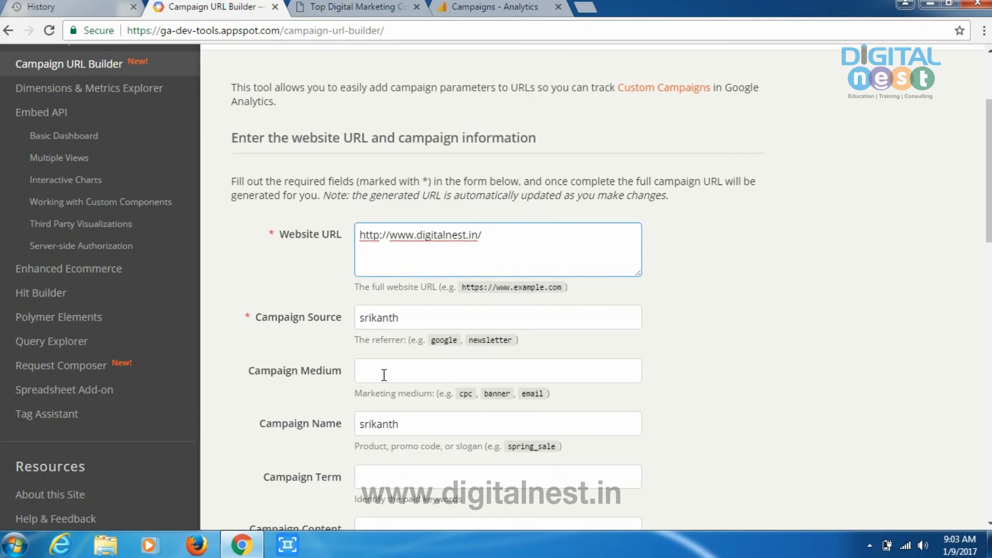
pyautogui.scroll(-2, 414, 246)
pyautogui.click(413, 244)
pyautogui.scroll(-2, 413, 247)
pyautogui.click(430, 278)
pyautogui.scroll(-6, 431, 277)
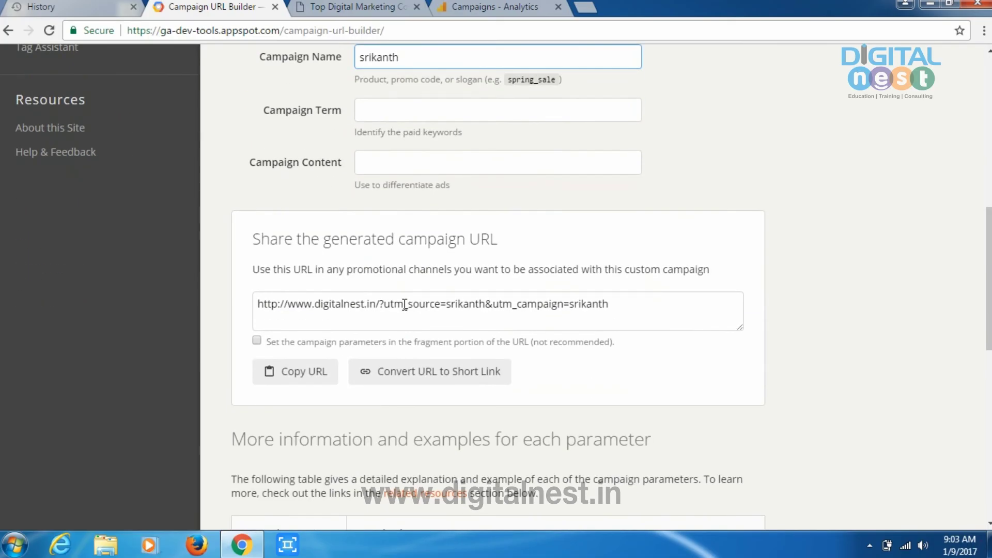
pyautogui.click(469, 10)
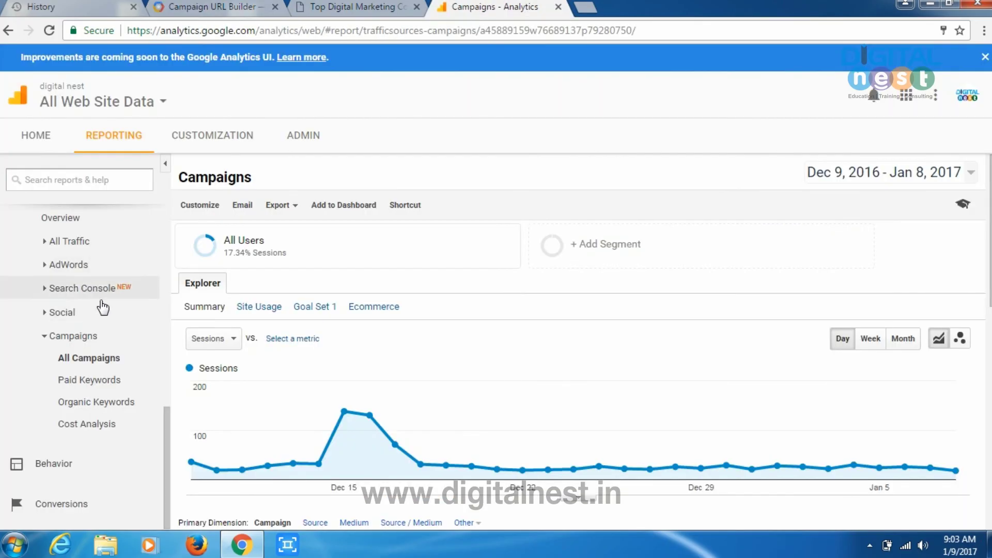
pyautogui.scroll(4, 75, 323)
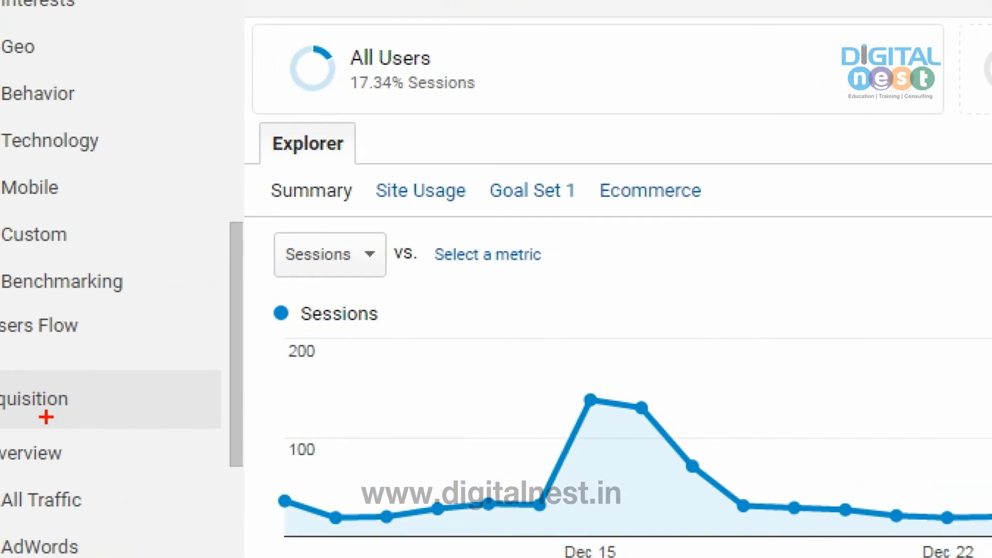
pyautogui.moveTo(46, 416); pyautogui.dragTo(157, 364)
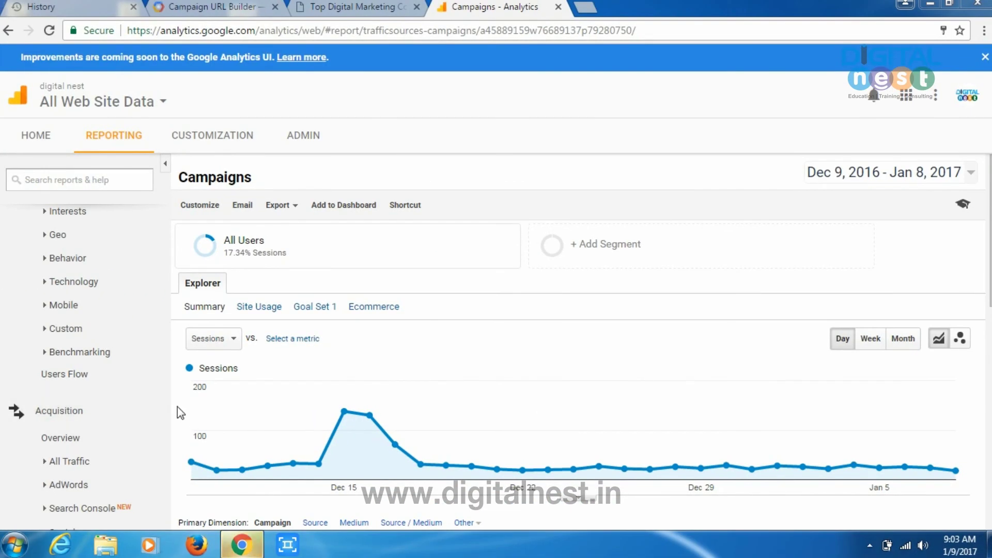
pyautogui.scroll(-4, 164, 487)
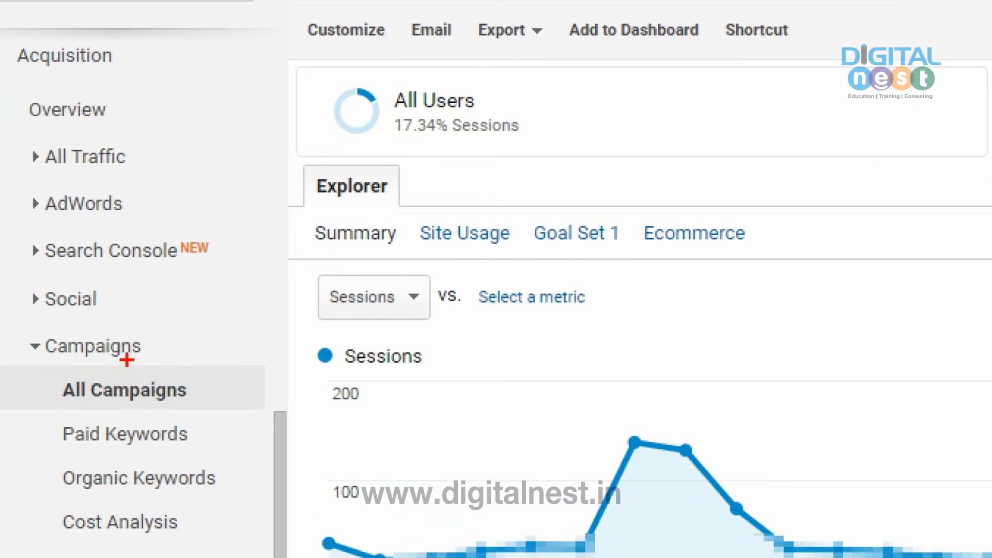
pyautogui.moveTo(90, 369); pyautogui.dragTo(131, 346)
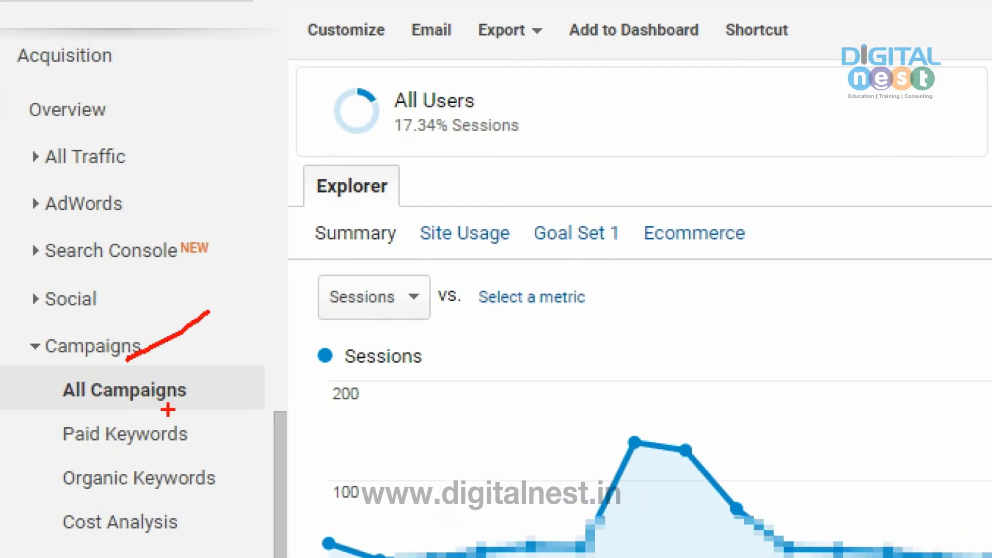
pyautogui.moveTo(95, 408); pyautogui.dragTo(250, 389)
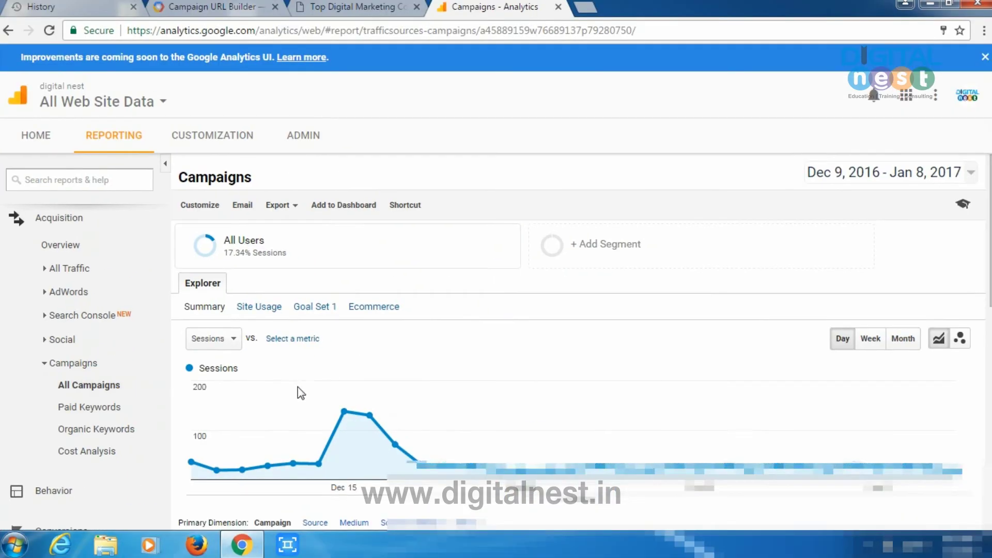
pyautogui.scroll(-6, 301, 393)
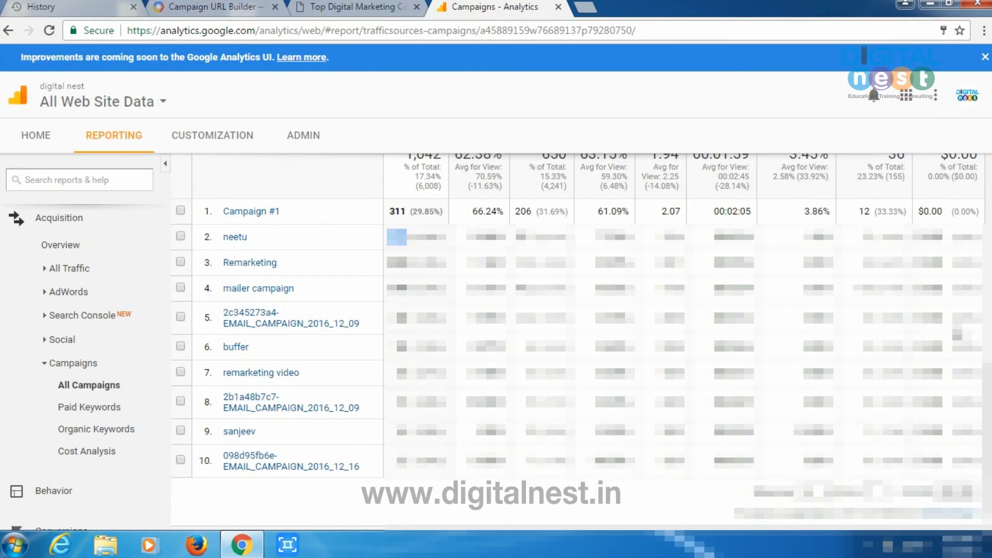
pyautogui.scroll(3, 582, 341)
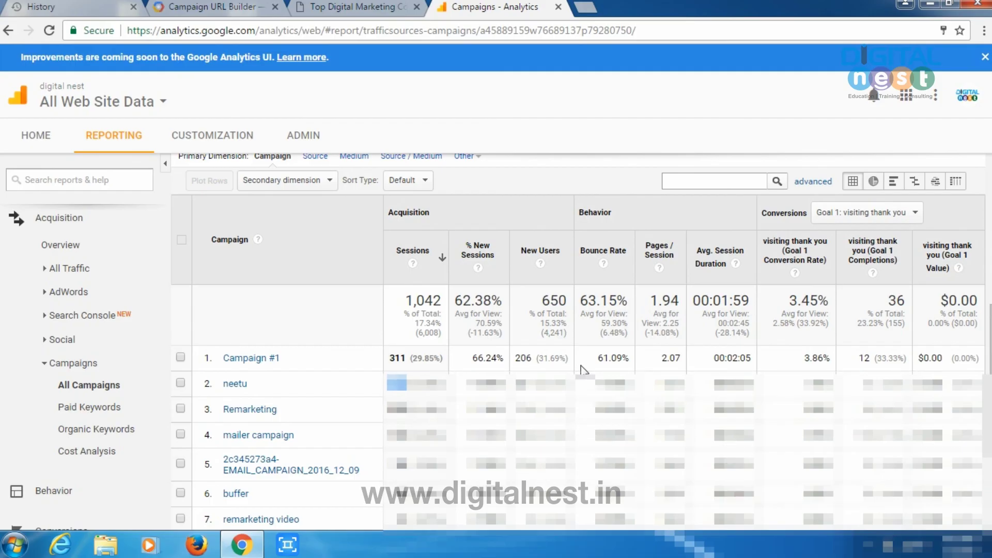
pyautogui.scroll(-2, 643, 392)
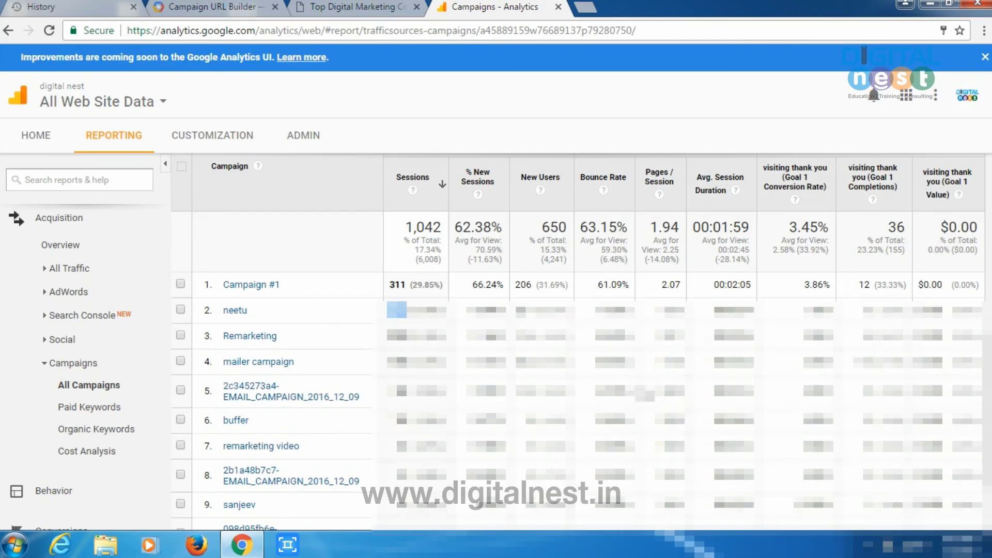